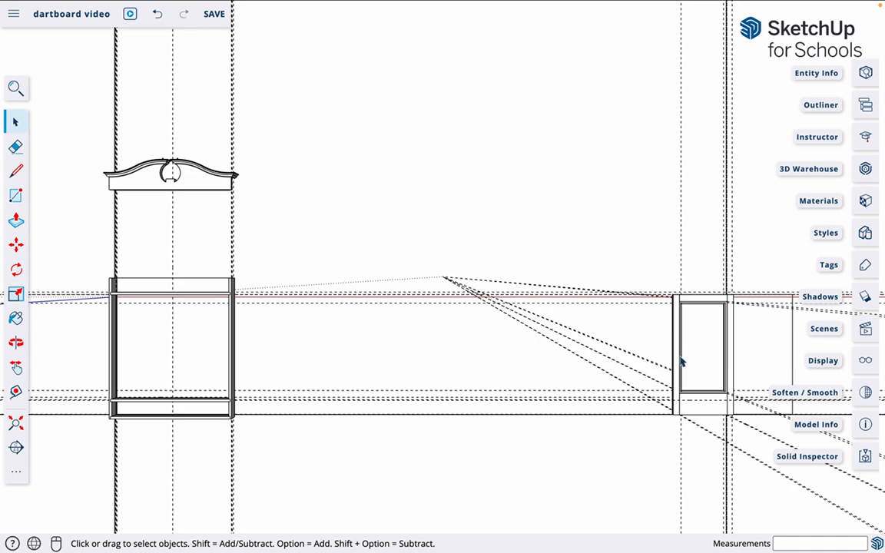
# - Move the assembled door from its layout rectangle to the outer lower-left corner of the dartboard cabinet
pyautogui.doubleClick(703, 408)
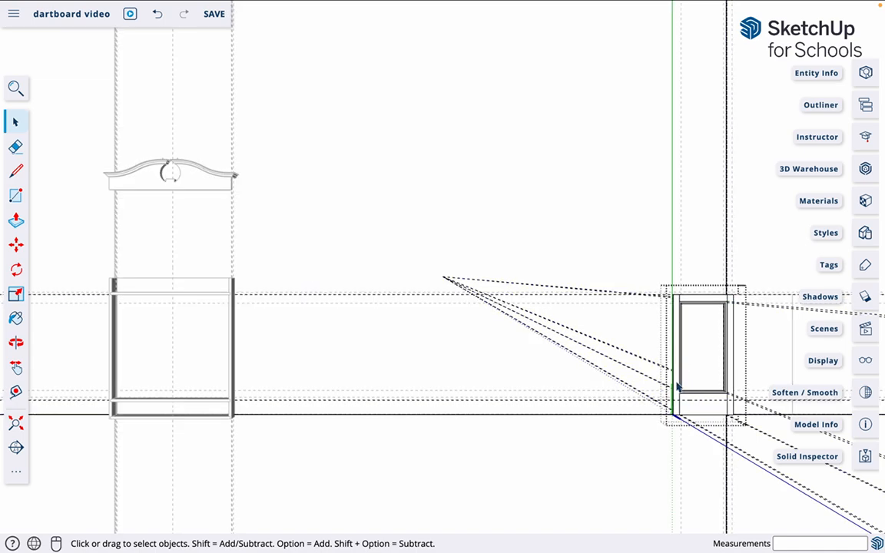
pyautogui.click(666, 459)
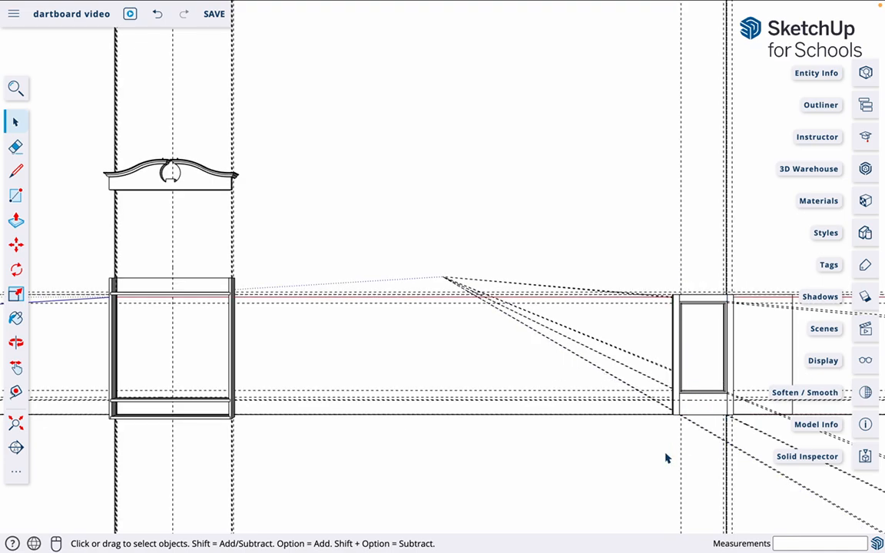
pyautogui.click(687, 409)
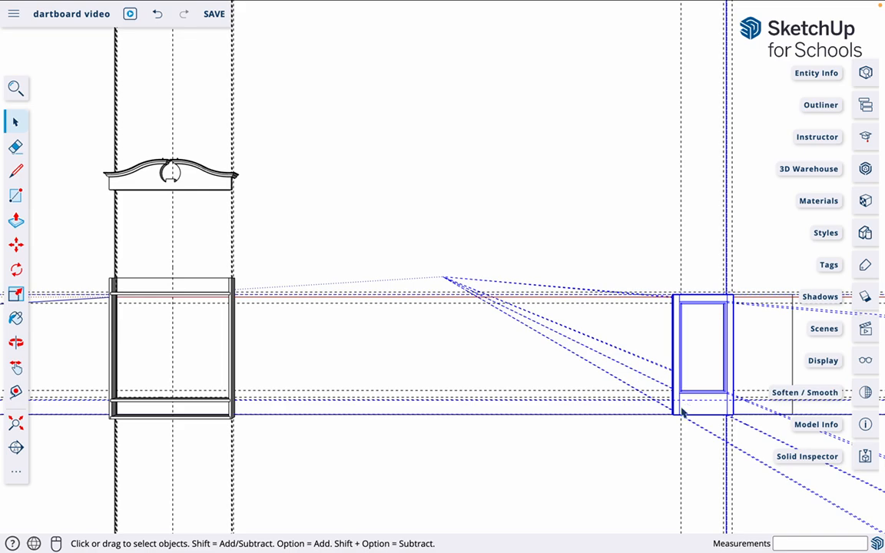
pyautogui.press('m')
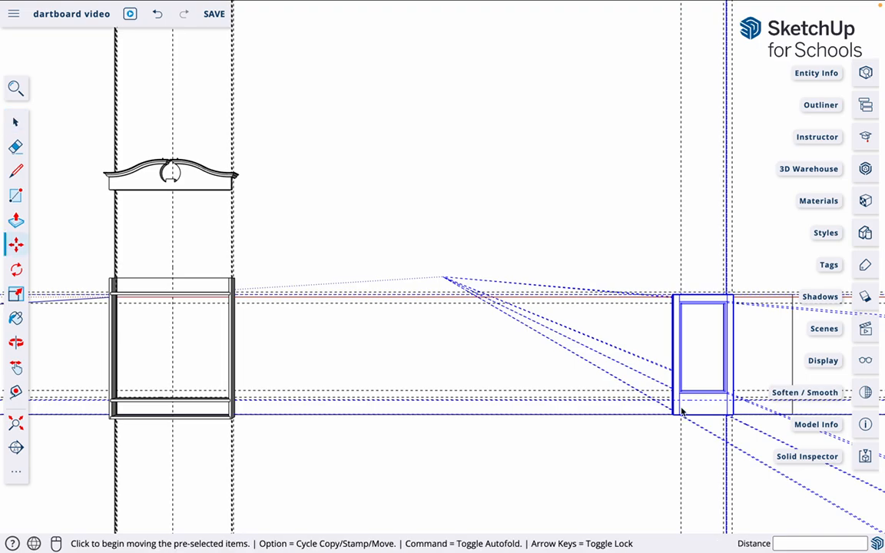
pyautogui.click(674, 410)
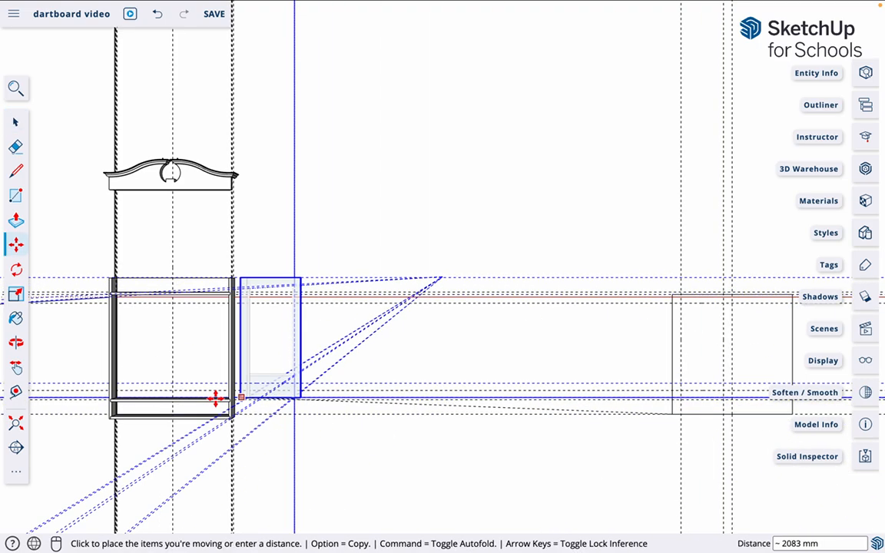
pyautogui.click(112, 415)
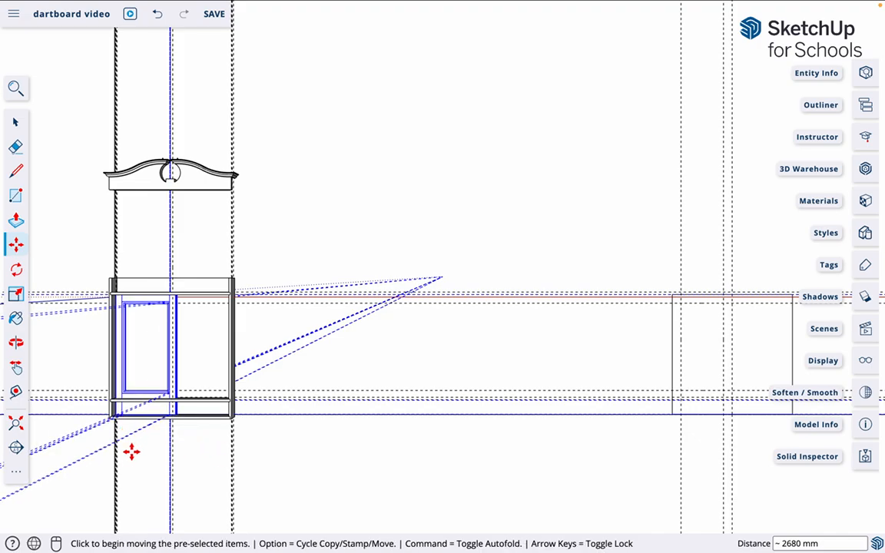
# - Raise the door 96 mm straight up toward the open front edges of the cabinet
pyautogui.moveTo(122, 446); pyautogui.dragTo(239, 186, button='middle')
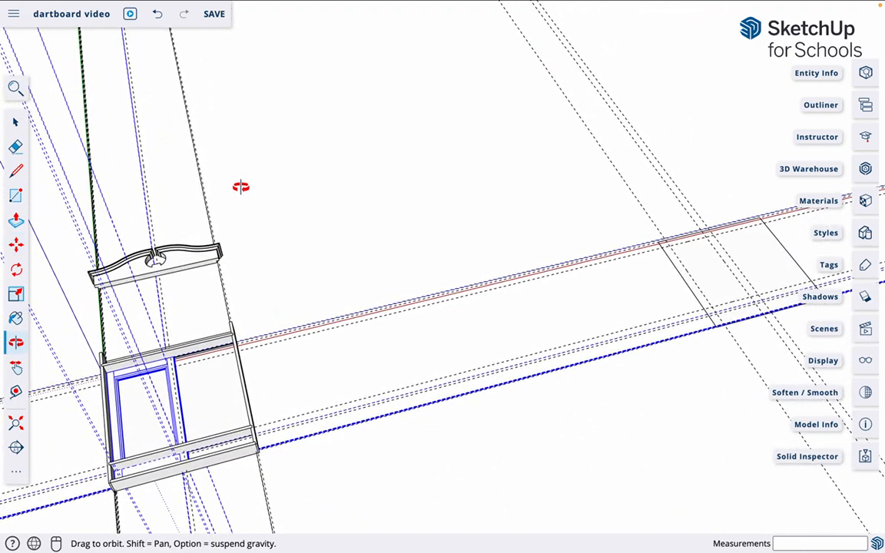
pyautogui.moveTo(102, 480); pyautogui.dragTo(245, 302, button='middle')
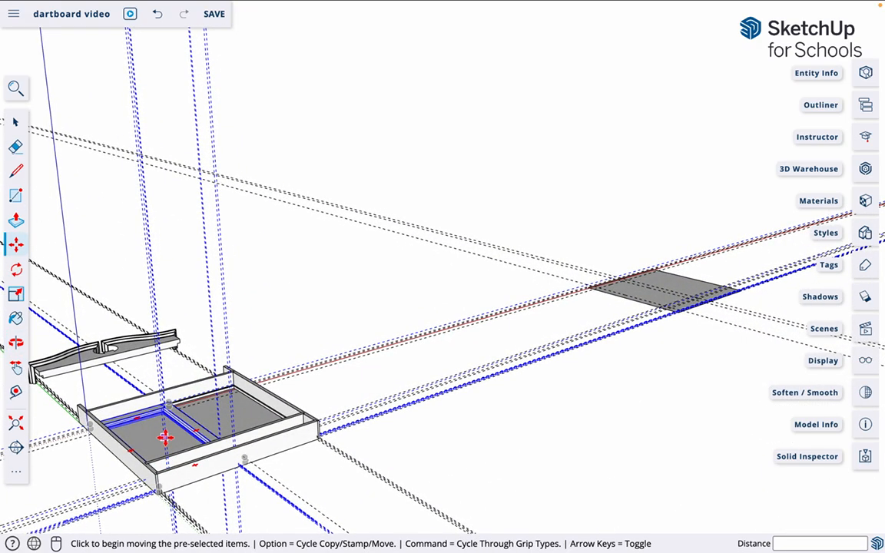
pyautogui.click(208, 472)
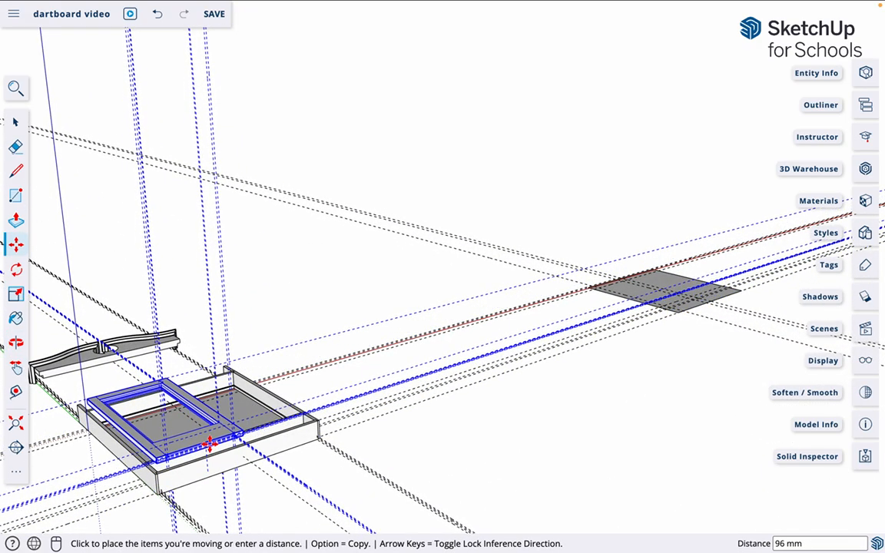
pyautogui.click(207, 446)
# - Move the door about 33 mm by its lower outer corner onto the matching front corner of the cabinet's left side
pyautogui.press('q')
pyautogui.press('m')
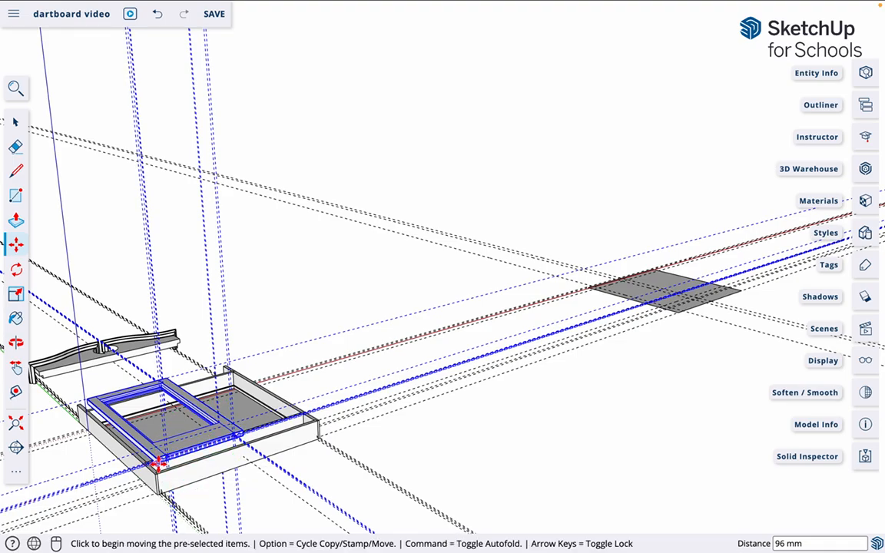
pyautogui.scroll(2, 157, 459)
pyautogui.scroll(3, 157, 459)
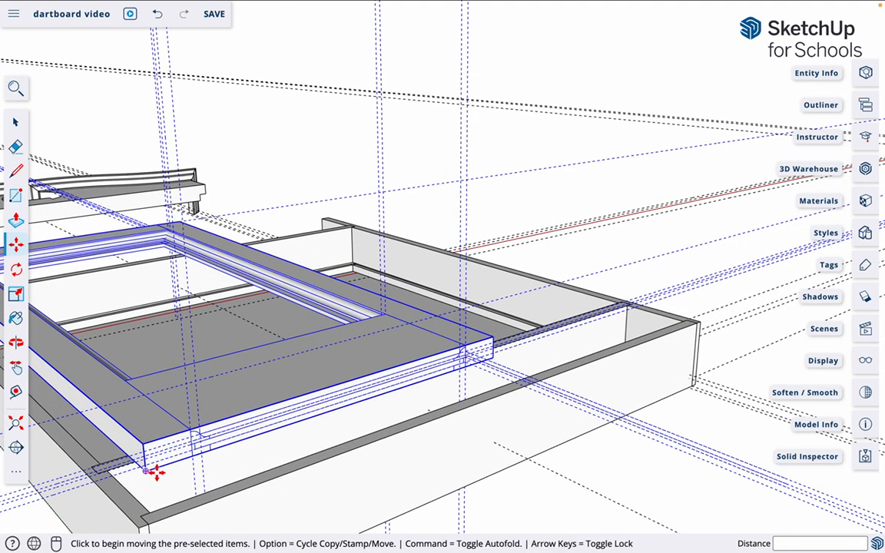
pyautogui.click(150, 472)
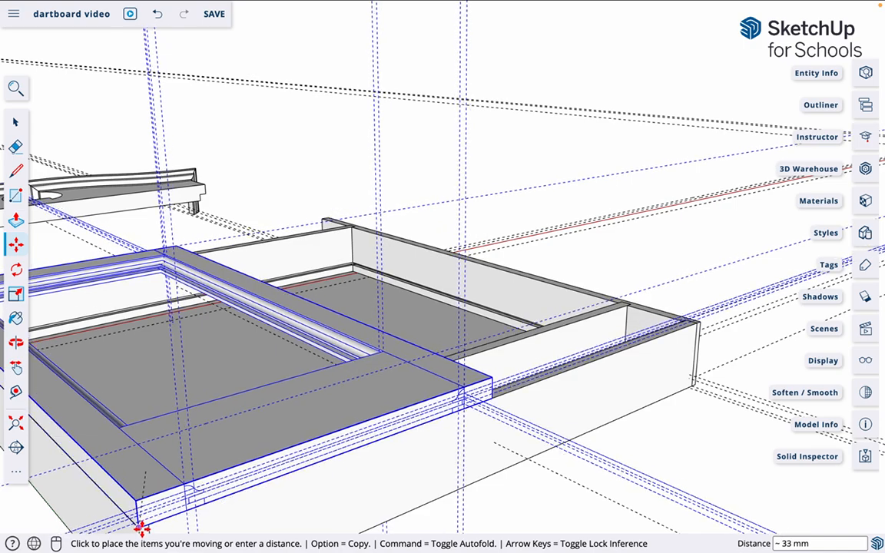
pyautogui.click(141, 529)
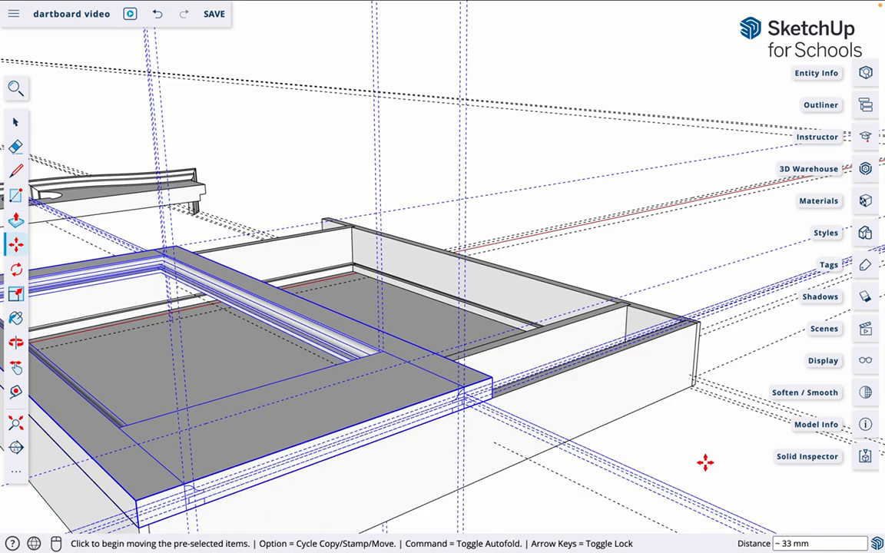
pyautogui.press('space')
pyautogui.click(690, 518)
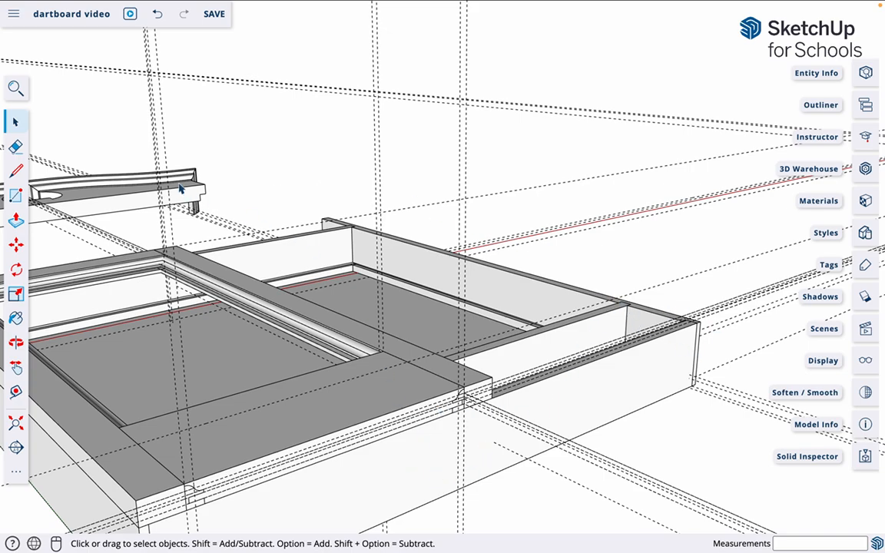
# - Delete all the guide lines in the model
pyautogui.click(16, 88)
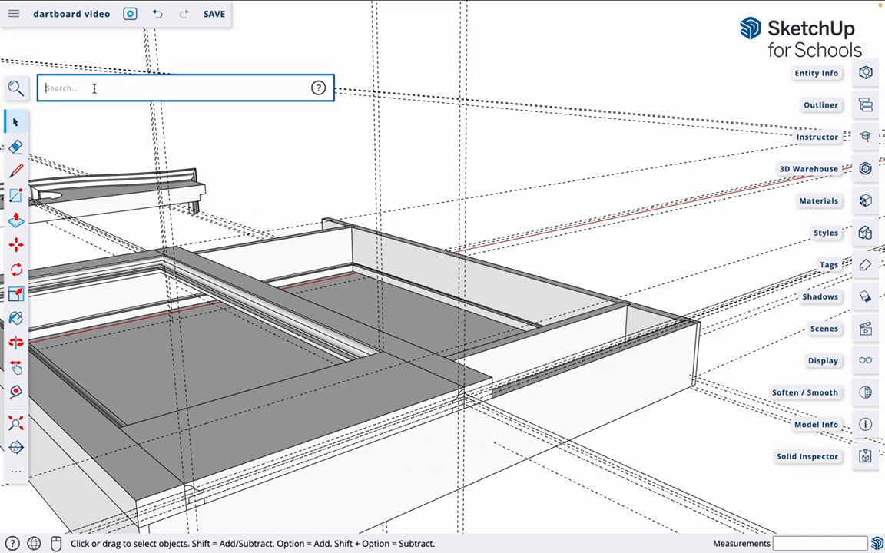
pyautogui.write('dele')
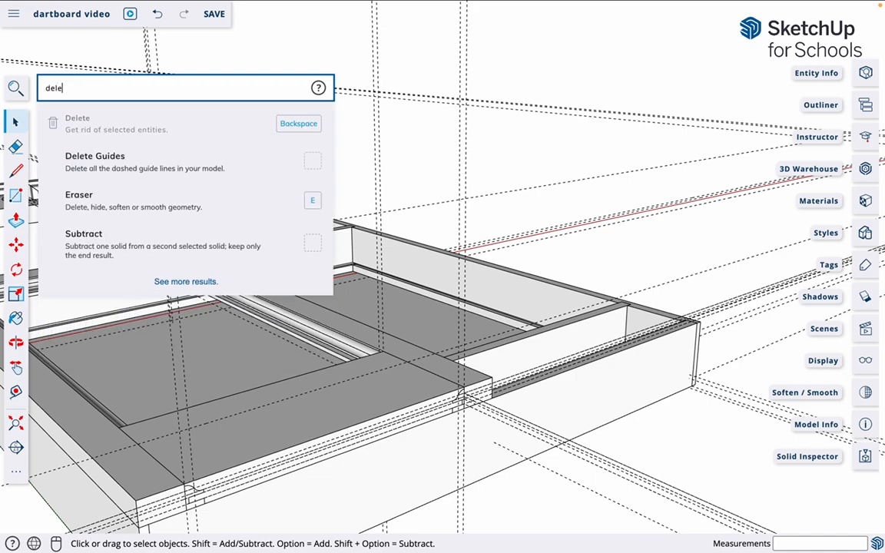
pyautogui.write('t g')
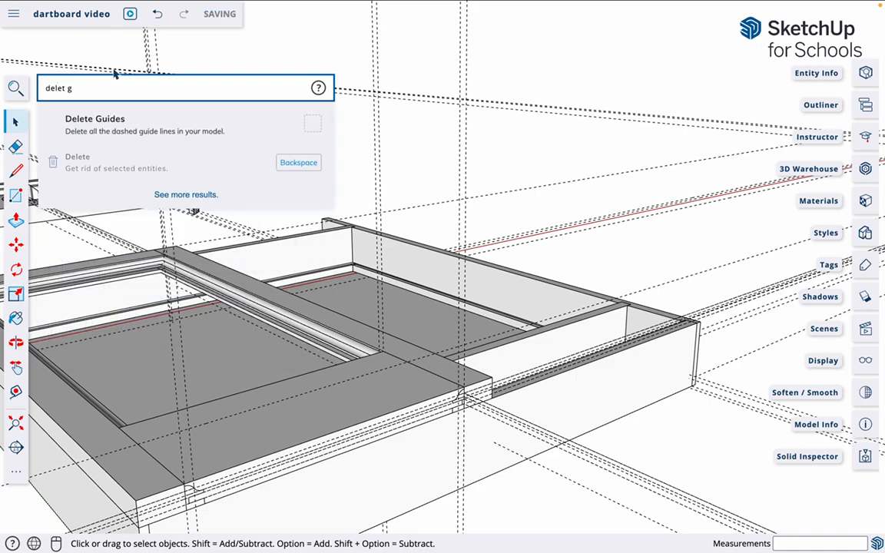
pyautogui.click(92, 123)
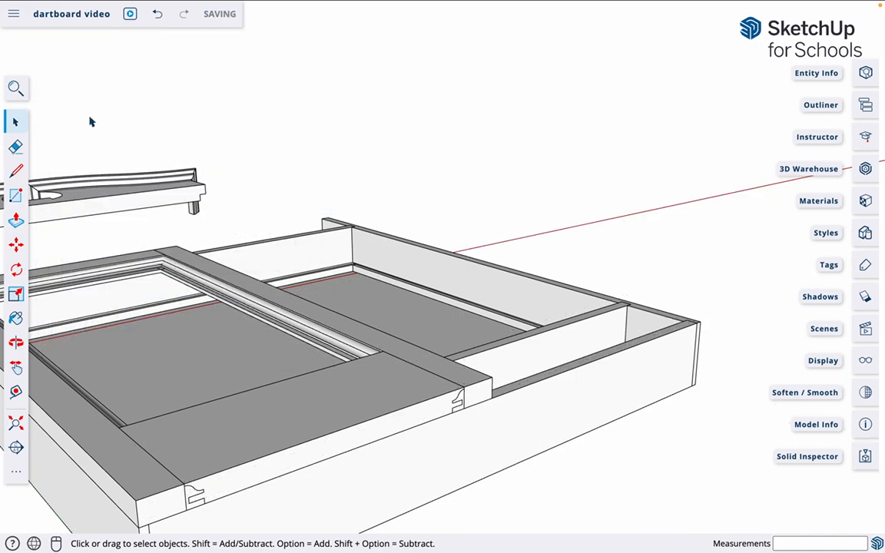
# - Copy the door 291 mm across so its lower outer corner meets the front corner of the cabinet's right side
pyautogui.click(482, 396)
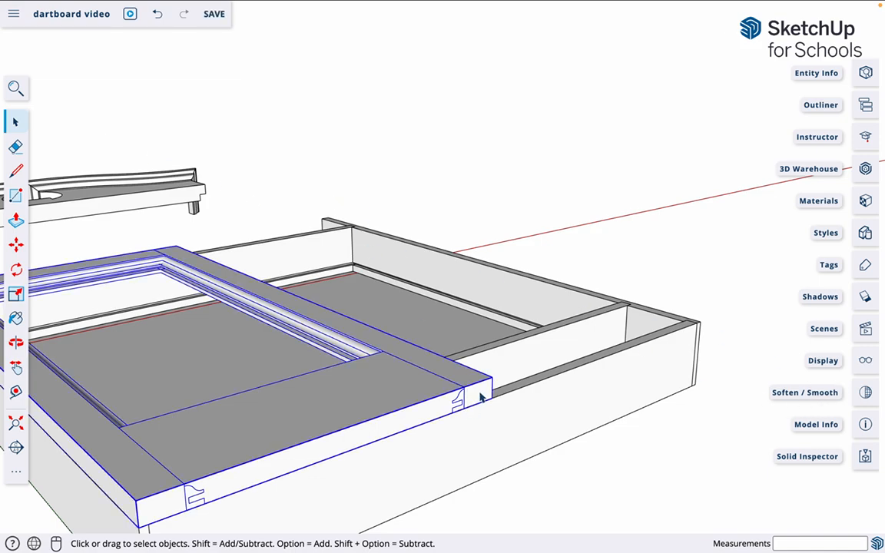
pyautogui.moveTo(573, 415); pyautogui.dragTo(291, 492, button='middle')
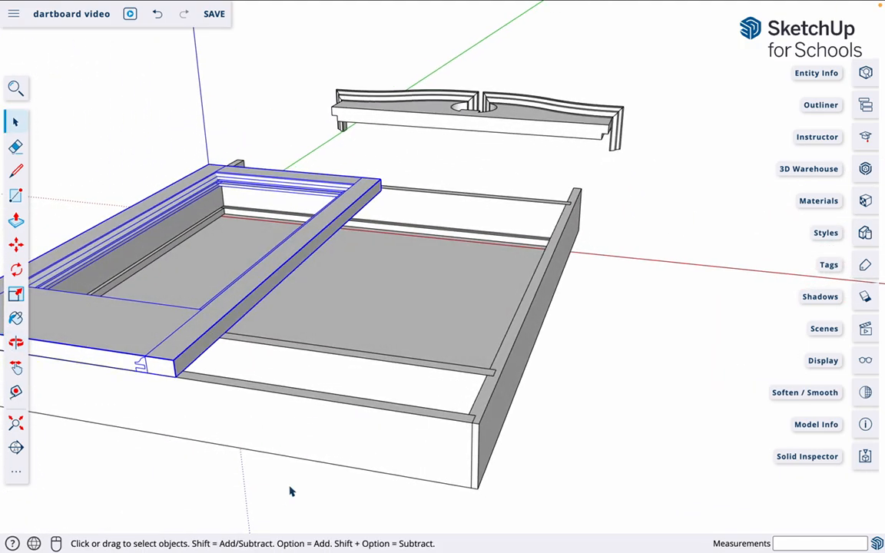
pyautogui.press('m')
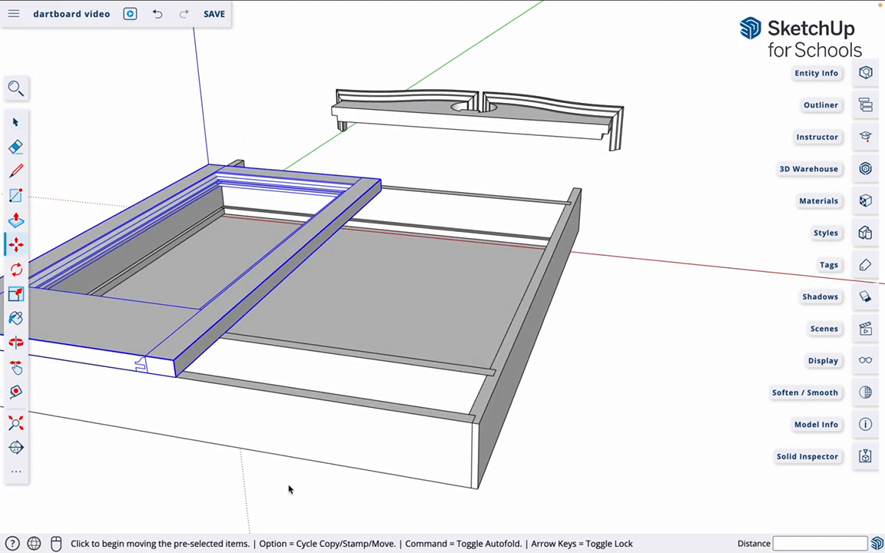
pyautogui.click(176, 375)
pyautogui.press('alt')
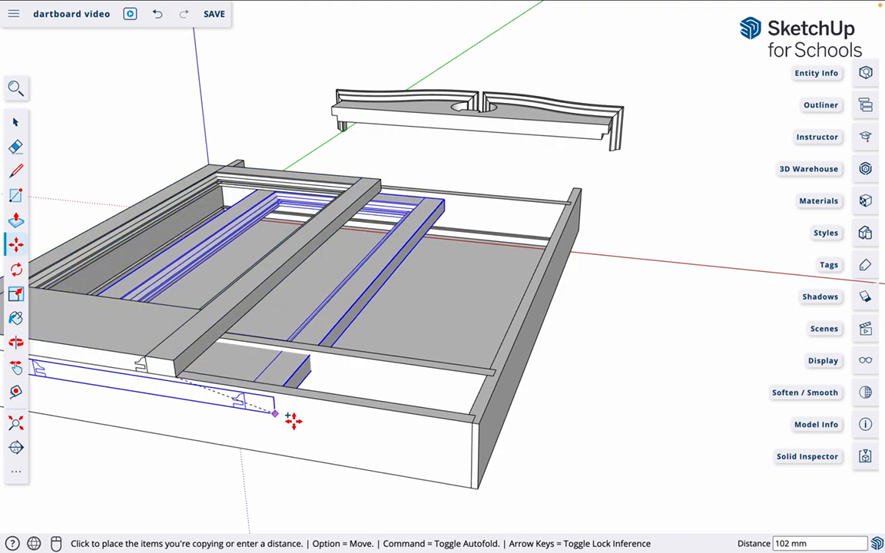
pyautogui.click(477, 428)
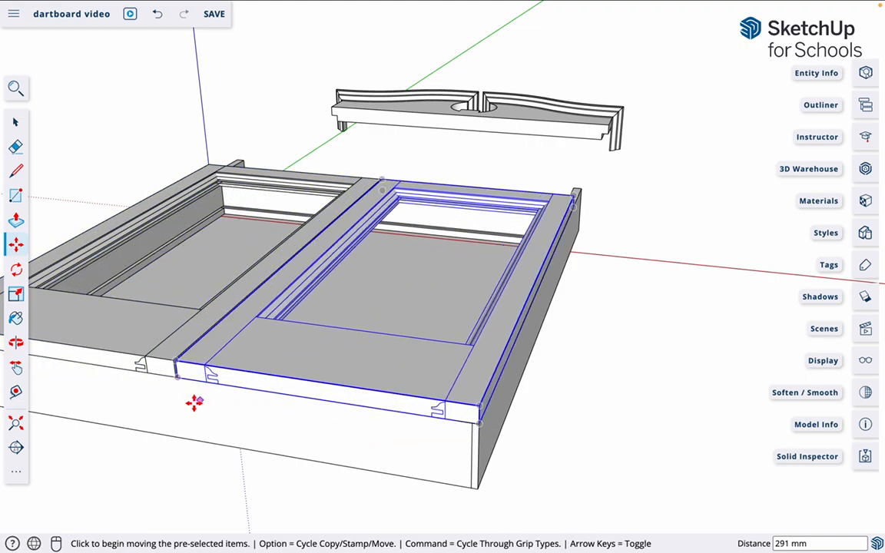
# - Measure the gap between the two doors at their lower front corners
pyautogui.scroll(-2, 175, 367)
pyautogui.scroll(8, 178, 367)
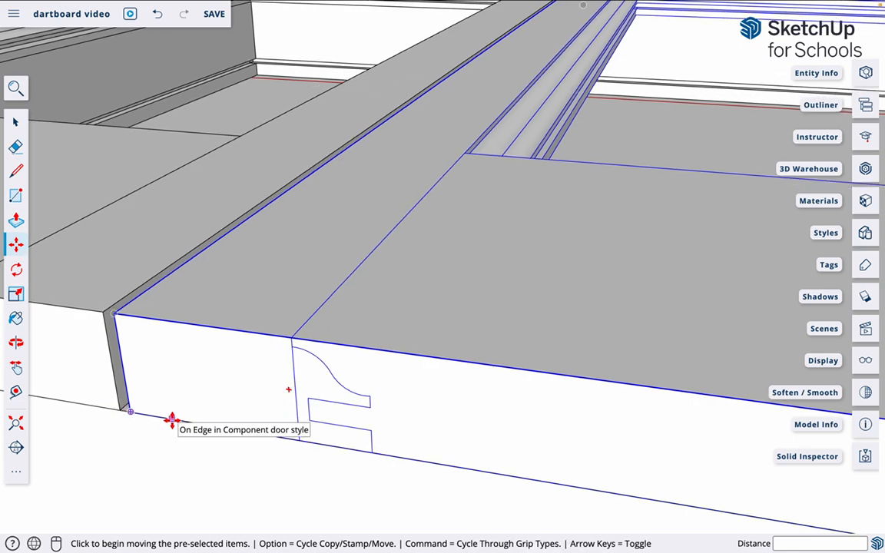
pyautogui.press('t')
pyautogui.click(113, 311)
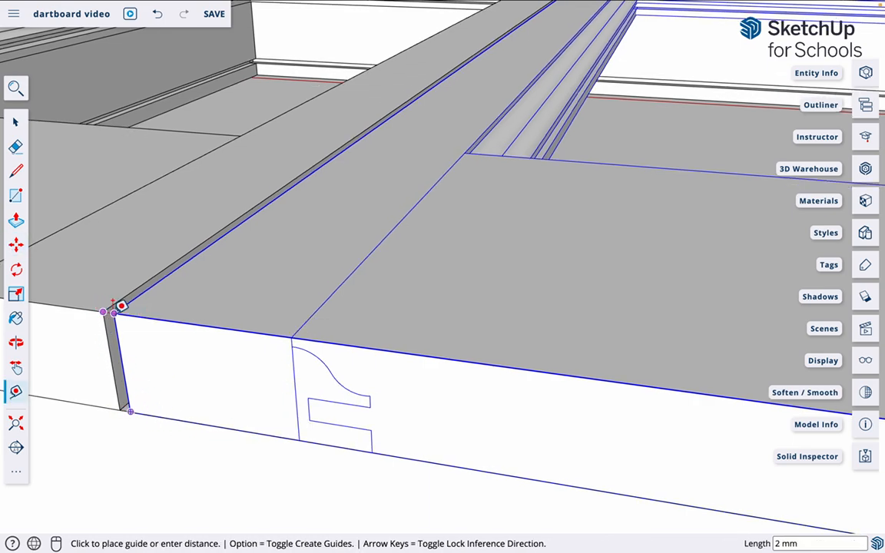
pyautogui.click(122, 306)
pyautogui.press('space')
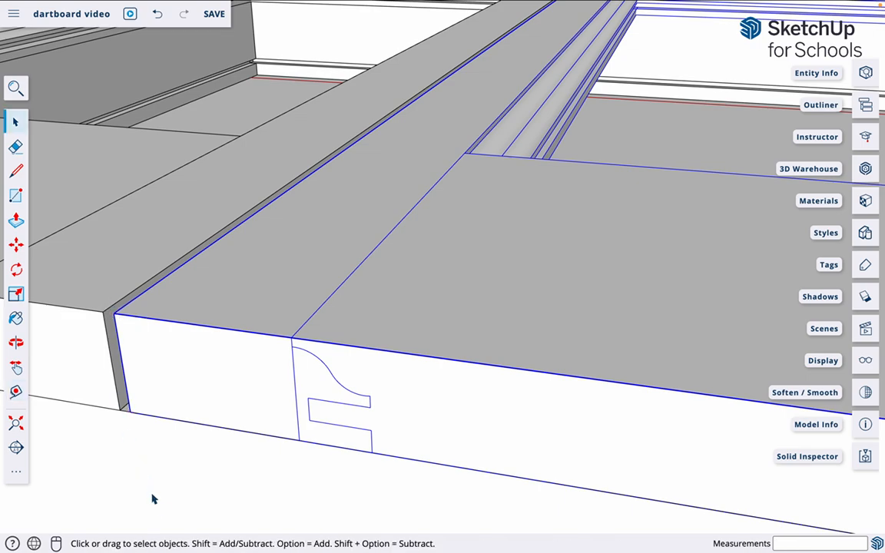
pyautogui.click(150, 459)
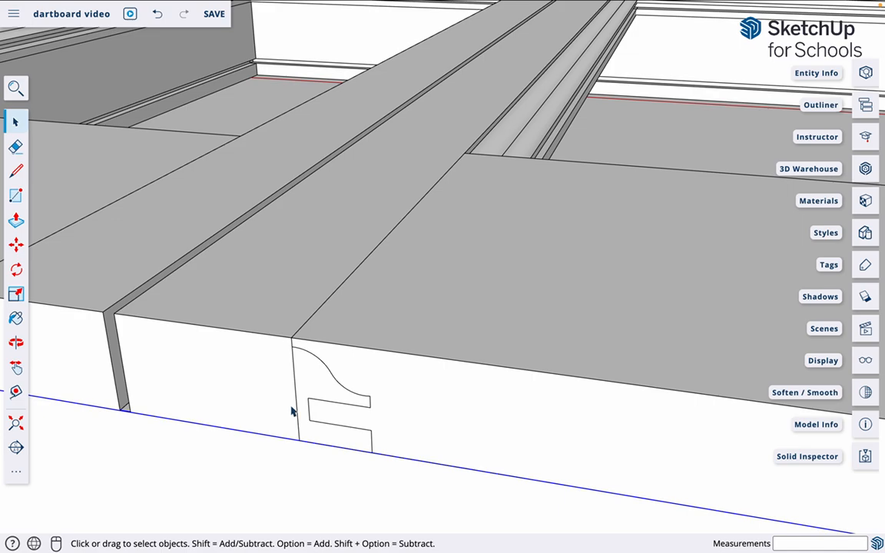
# - Open the outer stile of the left door and extend its upper end face 24 mm to line up with the cabinet's top board
pyautogui.scroll(-8, 342, 414)
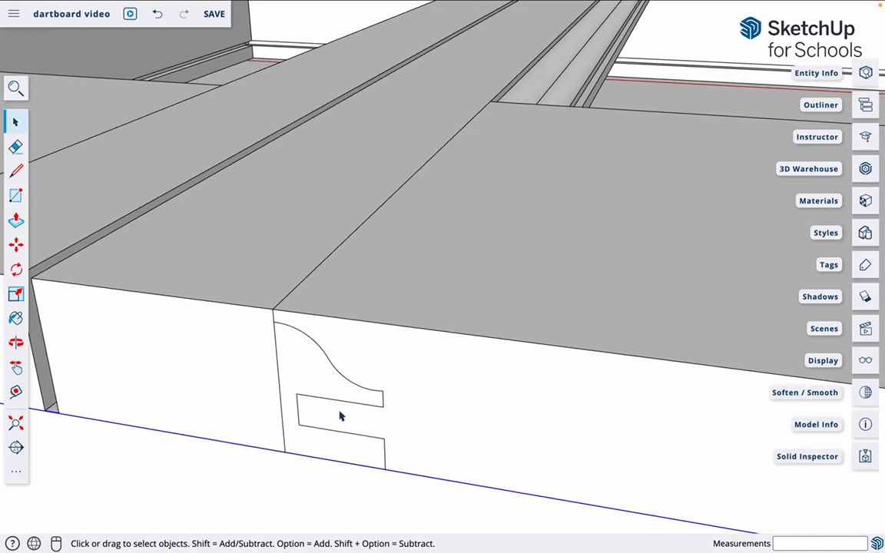
pyautogui.scroll(-10, 342, 415)
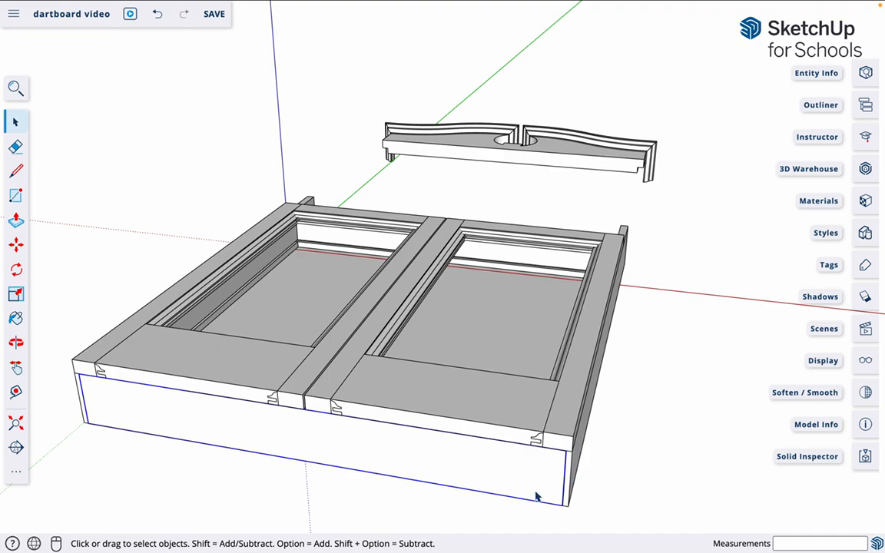
pyautogui.moveTo(497, 232); pyautogui.dragTo(645, 299, button='middle')
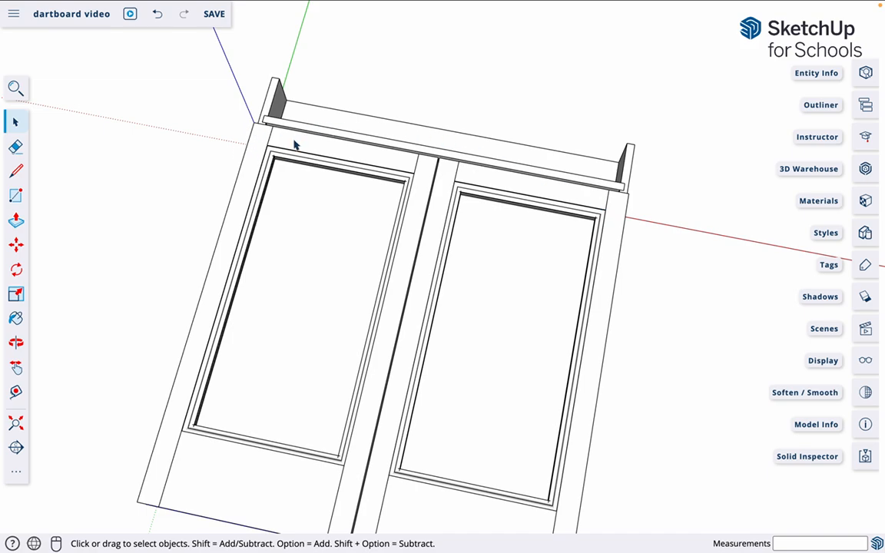
pyautogui.click(261, 148)
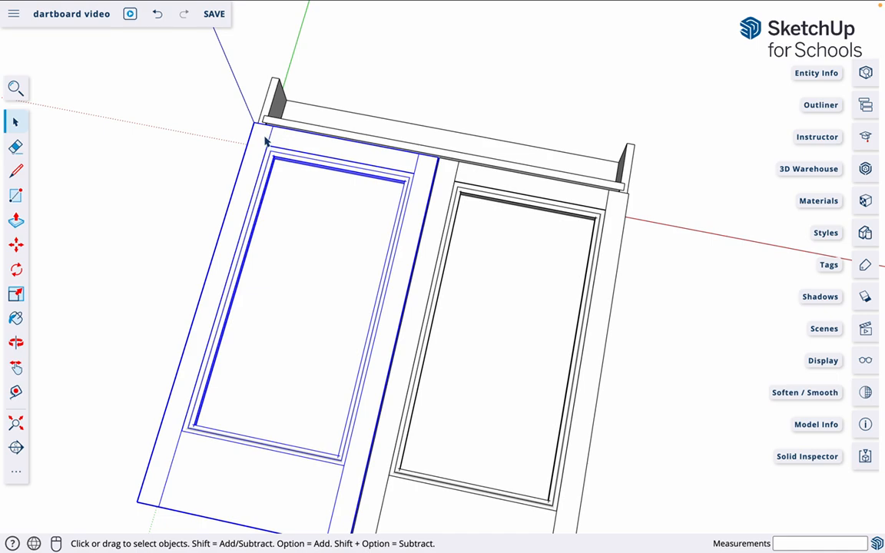
pyautogui.doubleClick(265, 141)
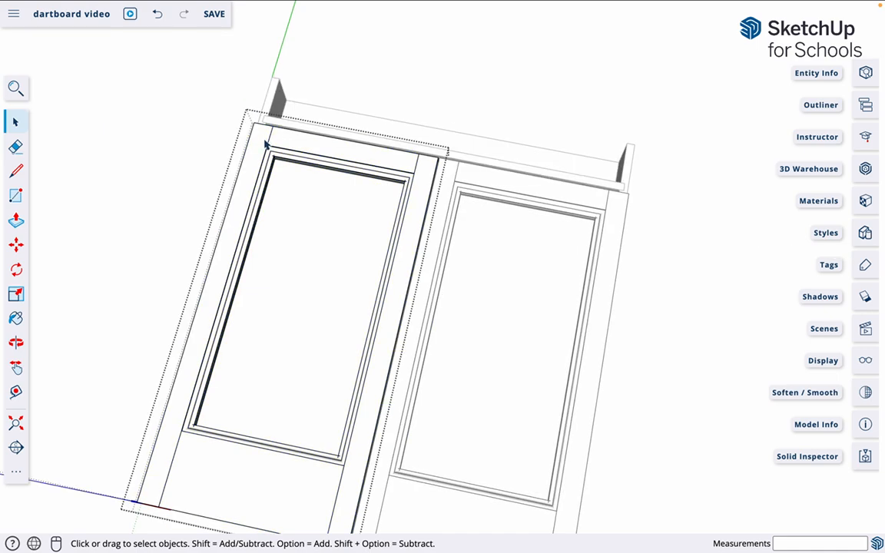
pyautogui.doubleClick(265, 144)
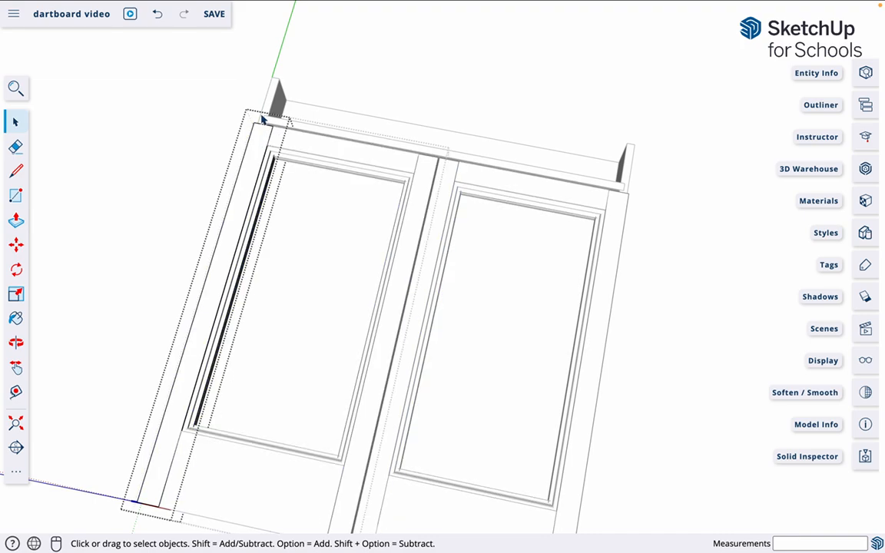
pyautogui.moveTo(262, 135); pyautogui.dragTo(221, 349, button='middle')
pyautogui.scroll(-2, 244, 121)
pyautogui.scroll(8, 244, 122)
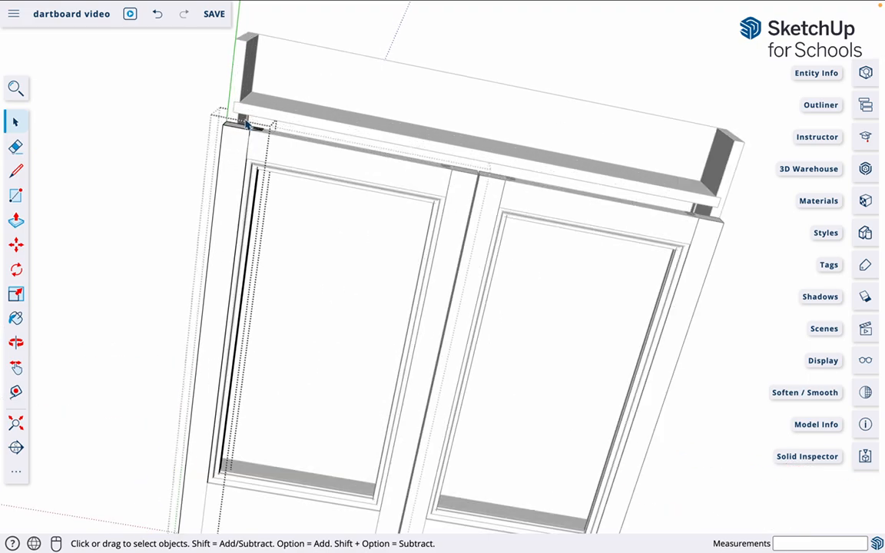
pyautogui.scroll(2, 248, 128)
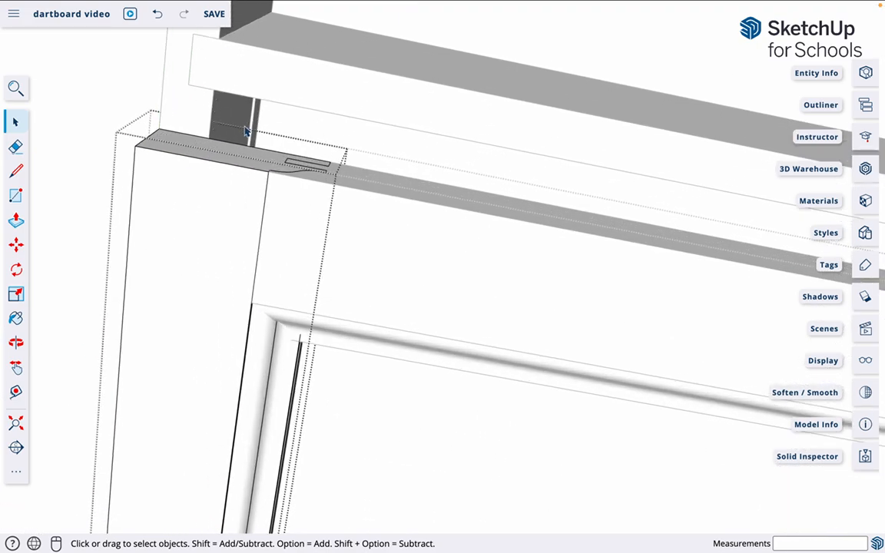
pyautogui.press('p')
pyautogui.click(220, 157)
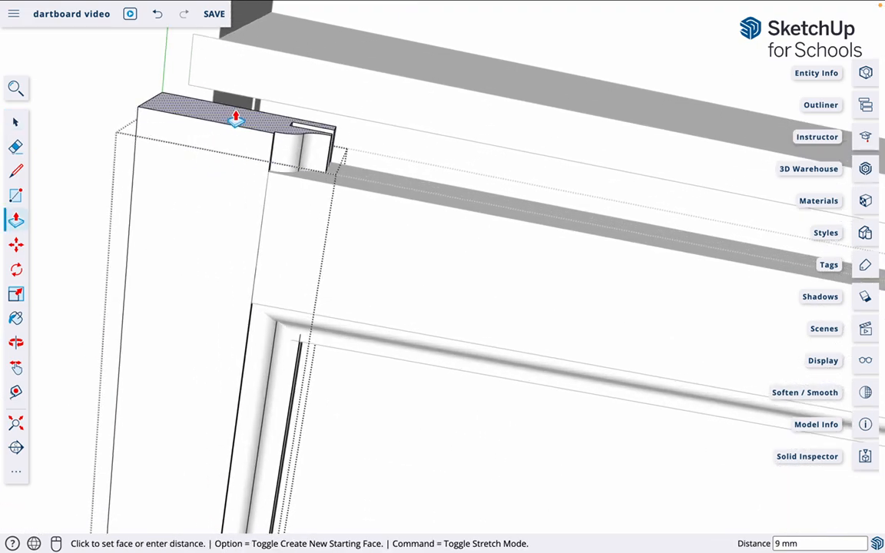
pyautogui.click(380, 75)
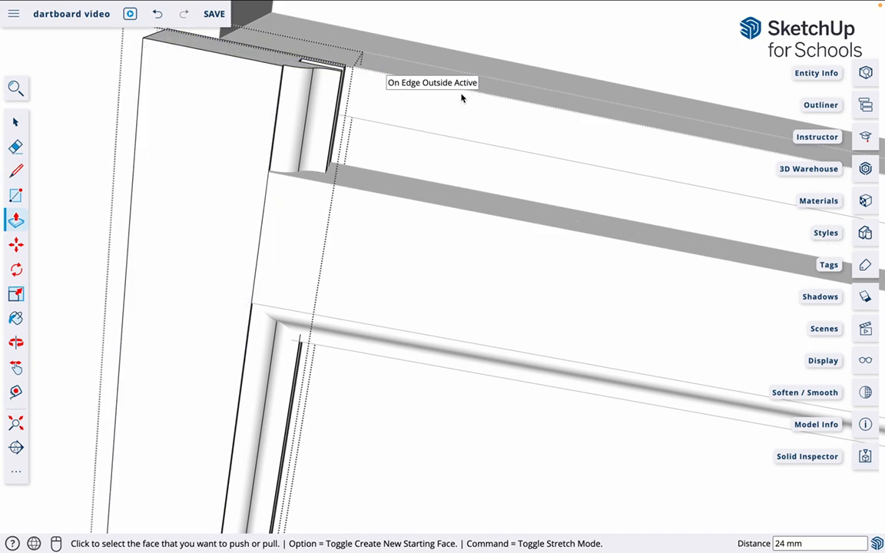
# - Move the left door's upper rail 24 mm by its corner onto the stile's upper inner corner, and close the door for editing
pyautogui.scroll(-4, 244, 170)
pyautogui.scroll(-5, 244, 171)
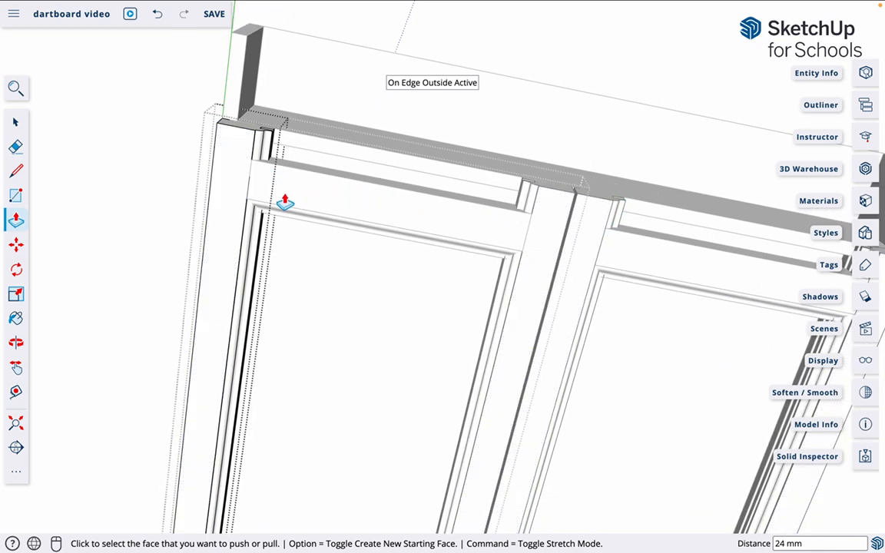
pyautogui.press('space')
pyautogui.click(313, 200)
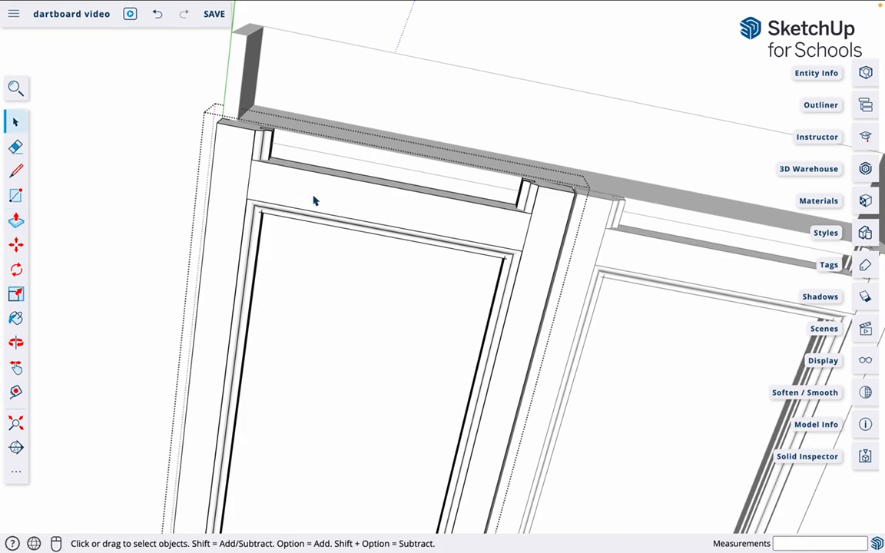
pyautogui.click(302, 197)
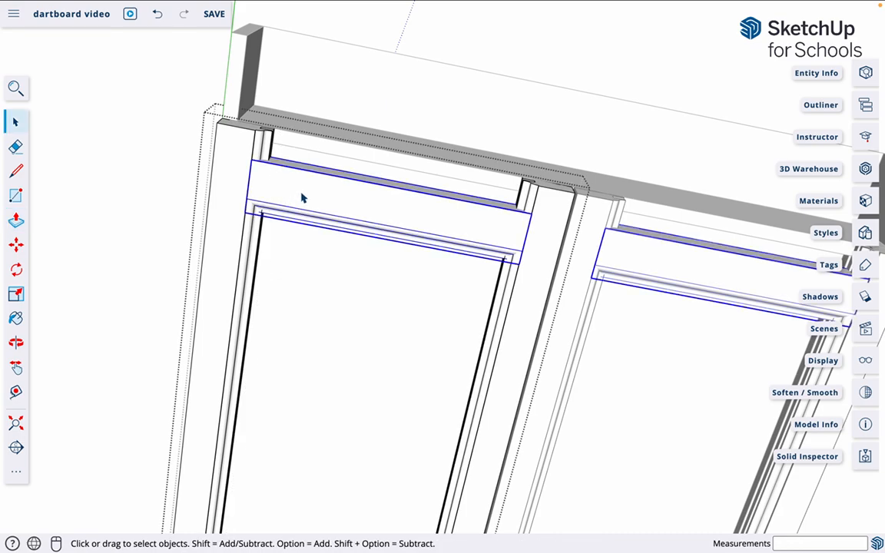
pyautogui.press('m')
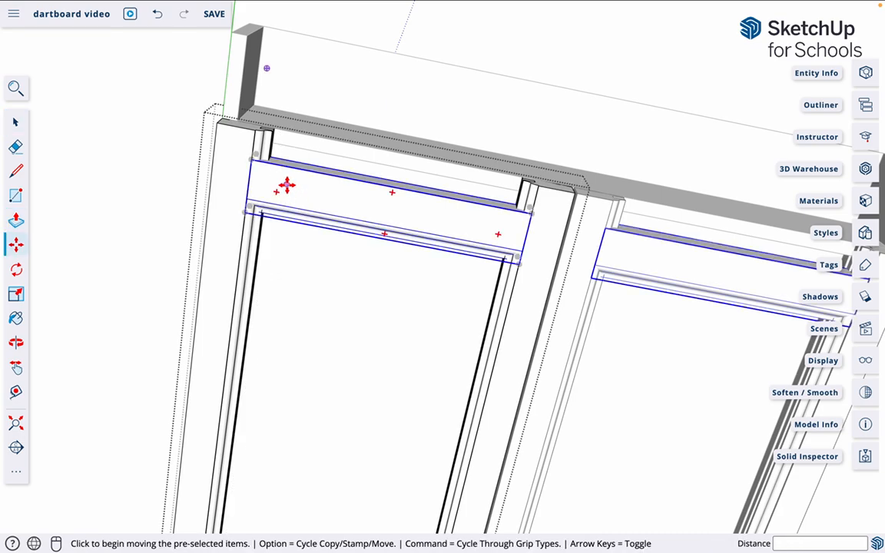
pyautogui.click(250, 159)
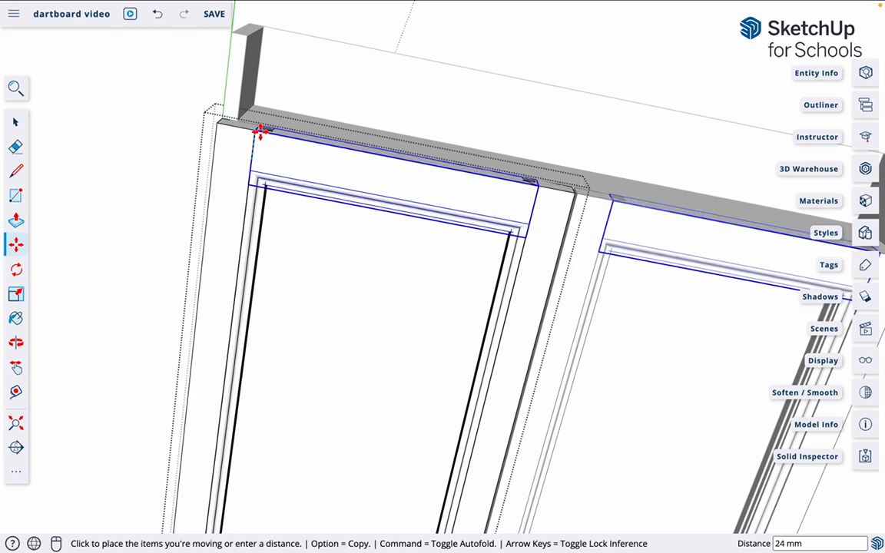
pyautogui.click(257, 132)
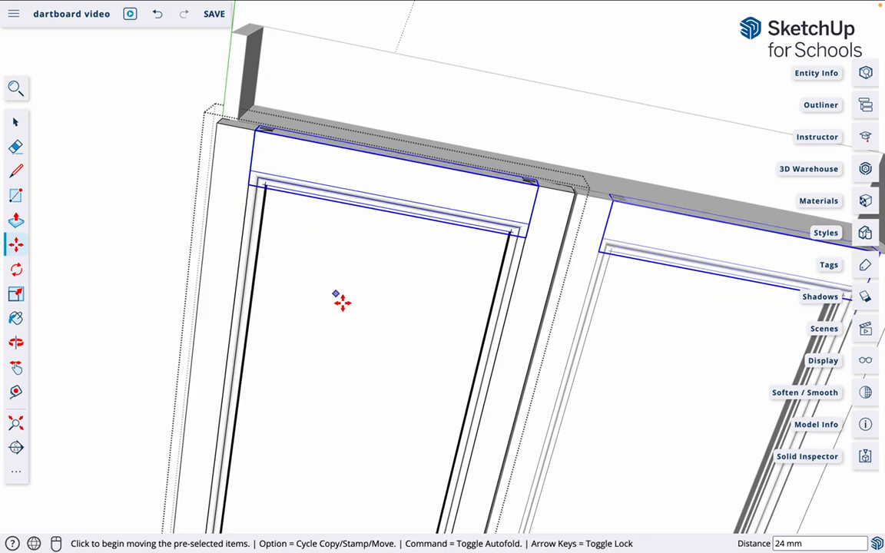
pyautogui.press('space')
pyautogui.click(166, 232)
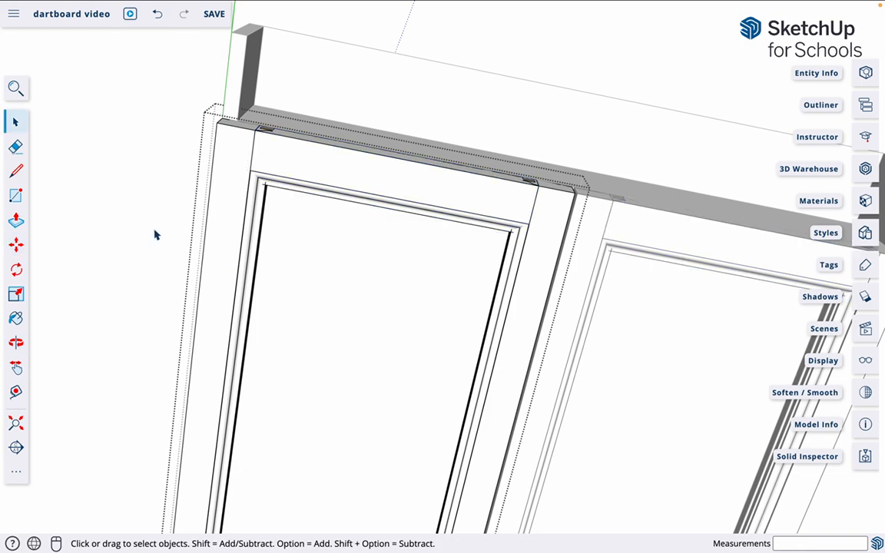
pyautogui.click(160, 235)
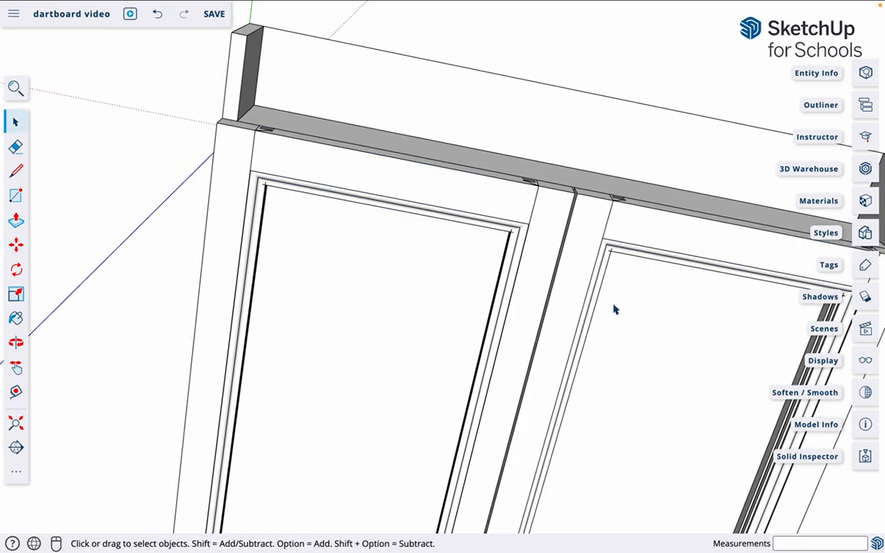
# - Show the saved front scene and open the left door's outer stile for editing at its lower end
pyautogui.click(864, 330)
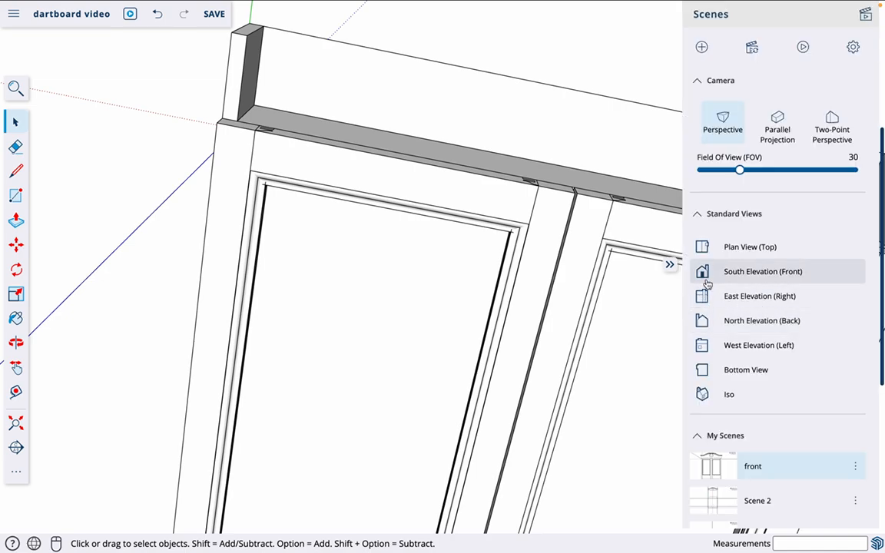
pyautogui.click(713, 474)
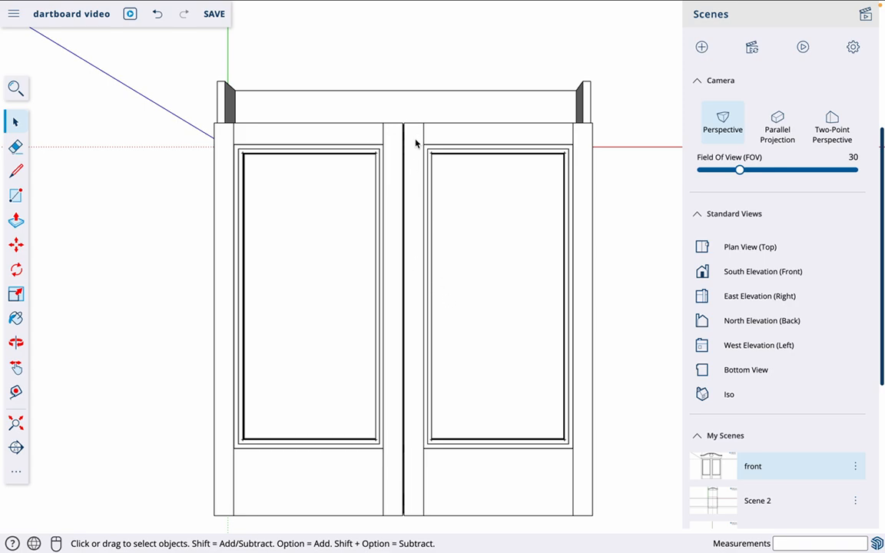
pyautogui.click(228, 161)
pyautogui.moveTo(173, 180); pyautogui.dragTo(312, 330, button='middle')
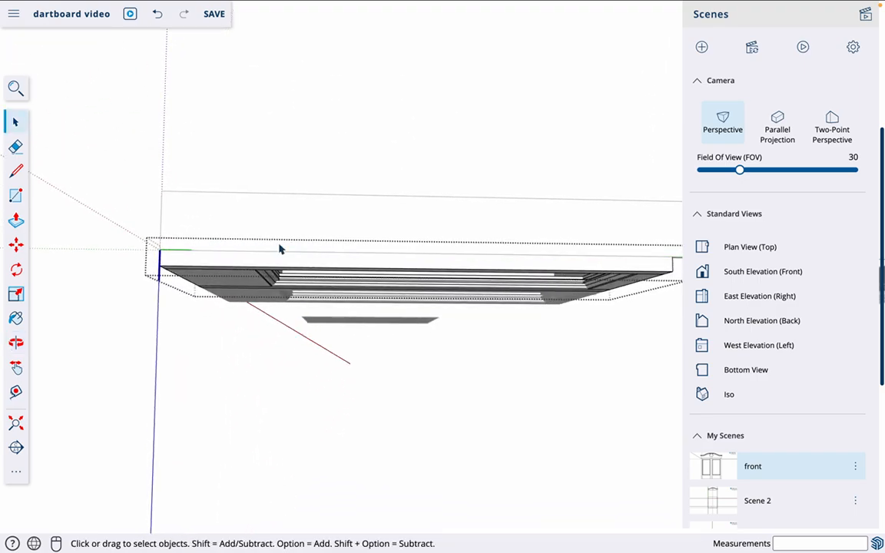
pyautogui.scroll(-3, 179, 257)
pyautogui.scroll(7, 183, 243)
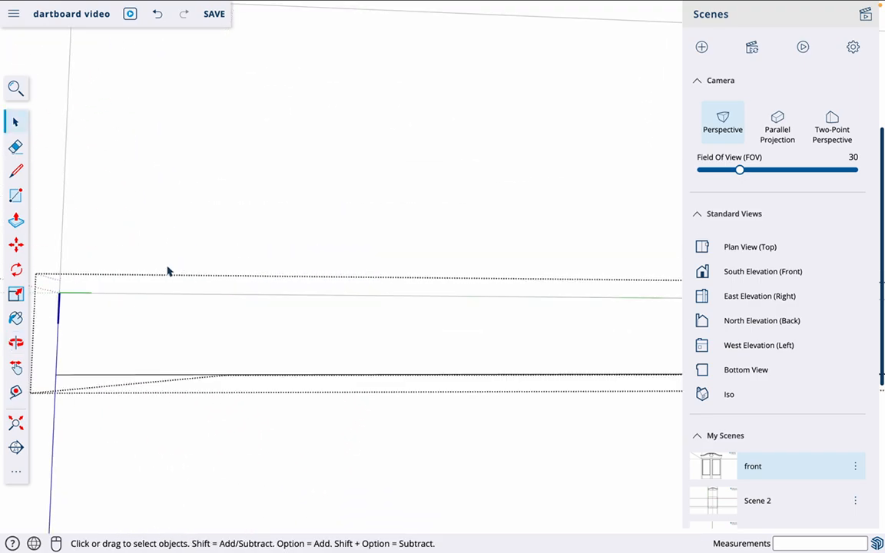
pyautogui.moveTo(168, 270); pyautogui.dragTo(559, 351, button='middle')
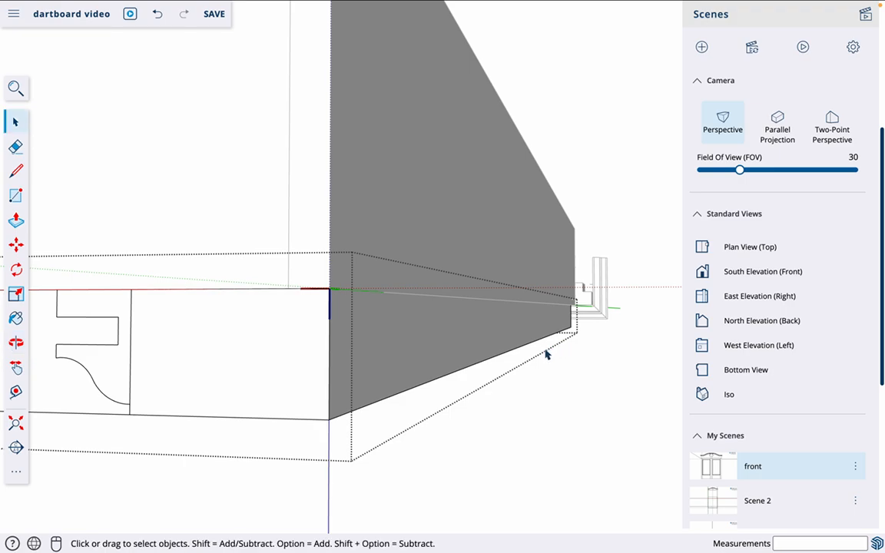
# - Extend the stile's long outer side face outward by 0.5 mm with Push/Pull and leave the door's editing context
pyautogui.press('p')
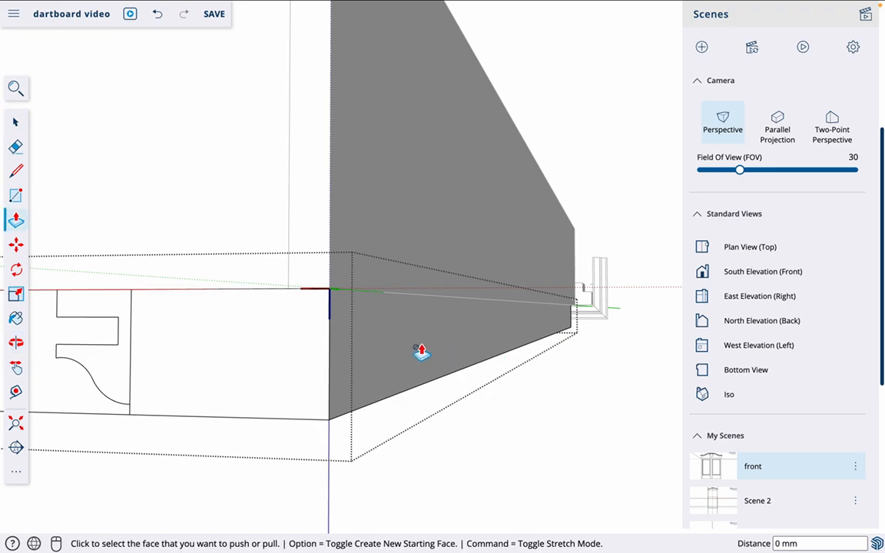
pyautogui.press('space')
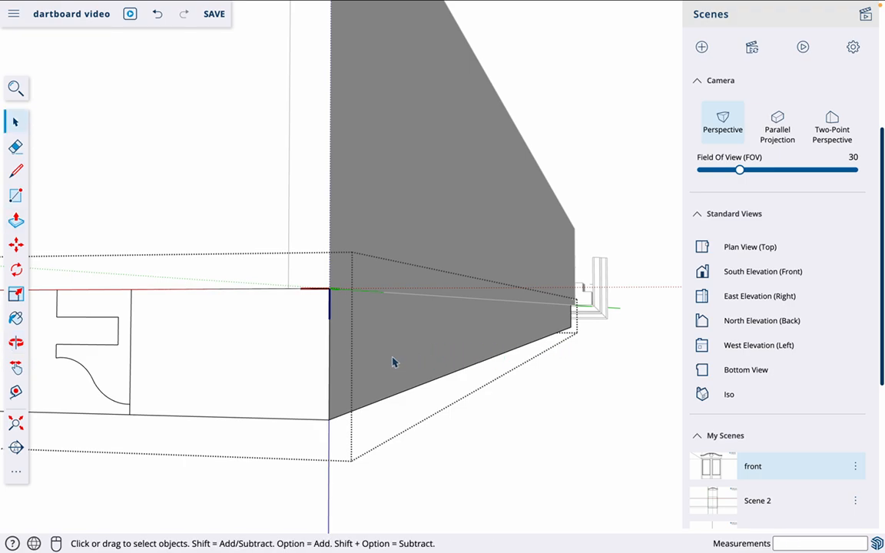
pyautogui.press('p')
pyautogui.moveTo(389, 365); pyautogui.dragTo(416, 362)
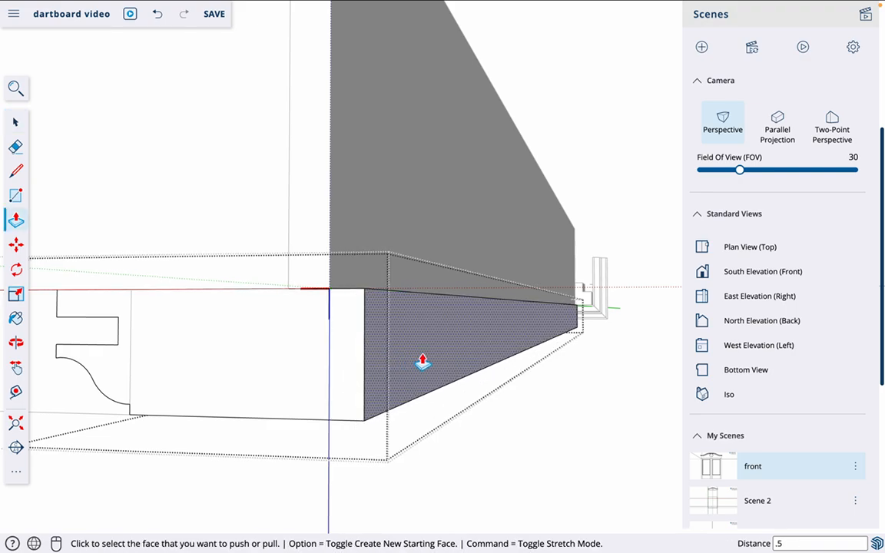
pyautogui.press('Return')
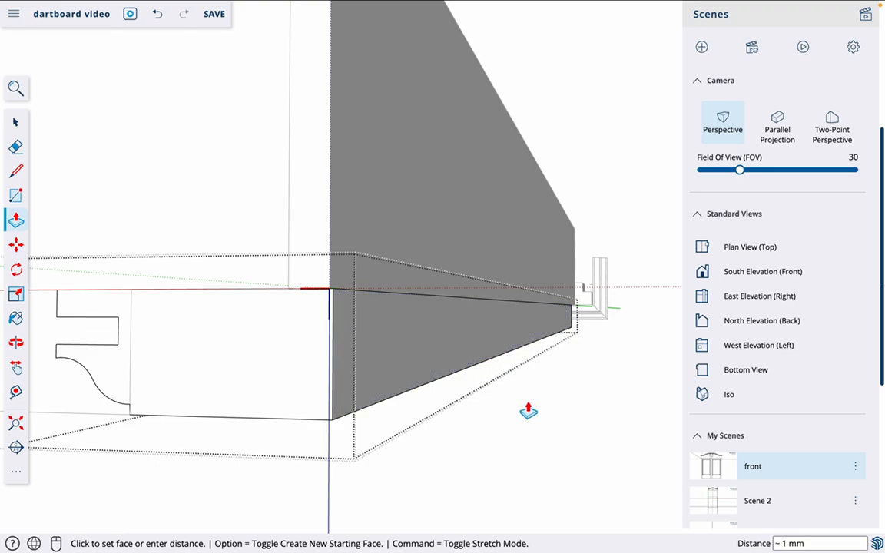
pyautogui.press('space')
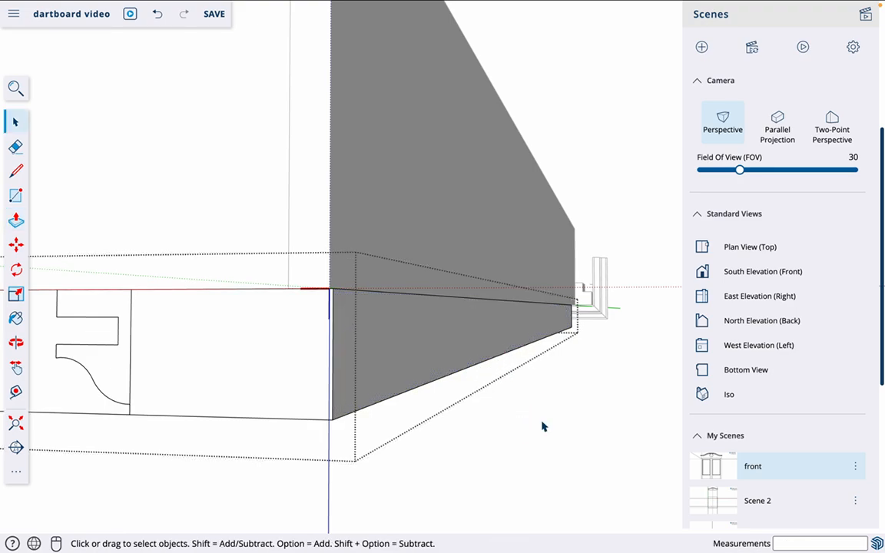
pyautogui.click(542, 427)
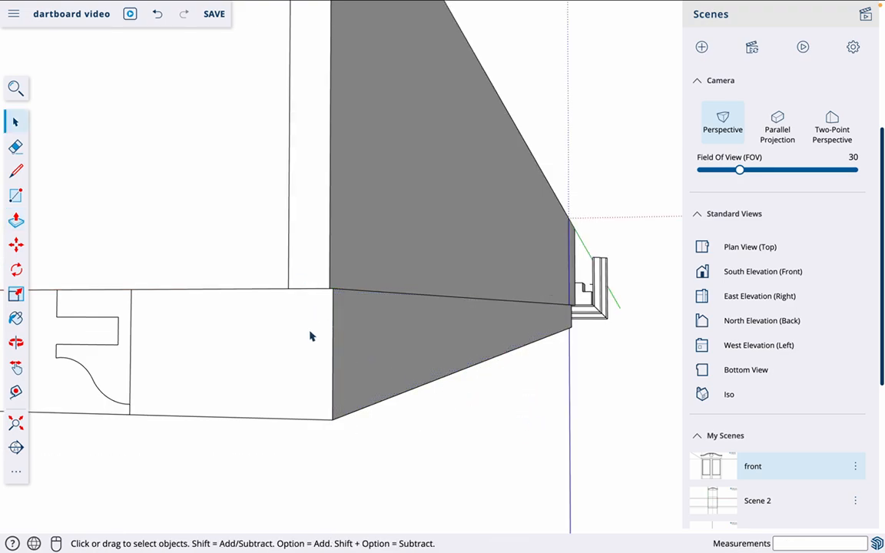
# - Move the left door by its lower outer back corner onto the matching front corner of the cabinet's left side
pyautogui.tripleClick(328, 331)
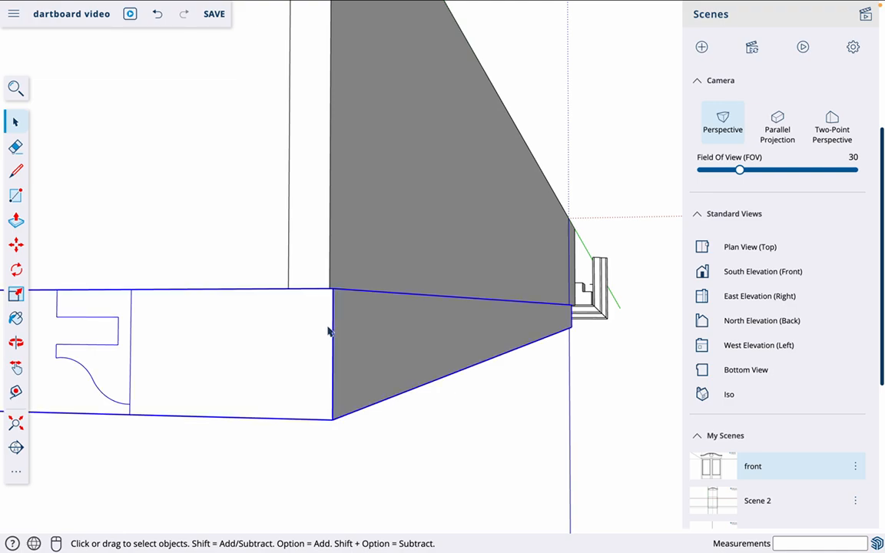
pyautogui.press('m')
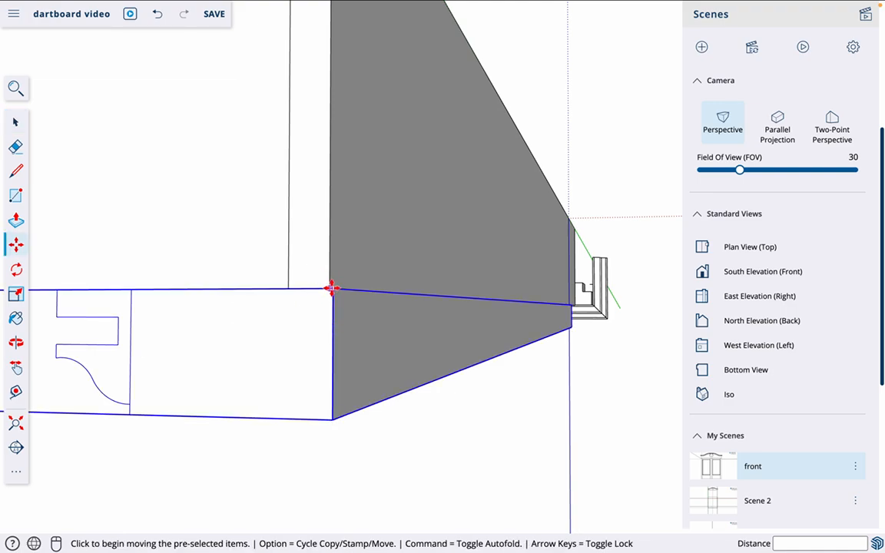
pyautogui.click(327, 289)
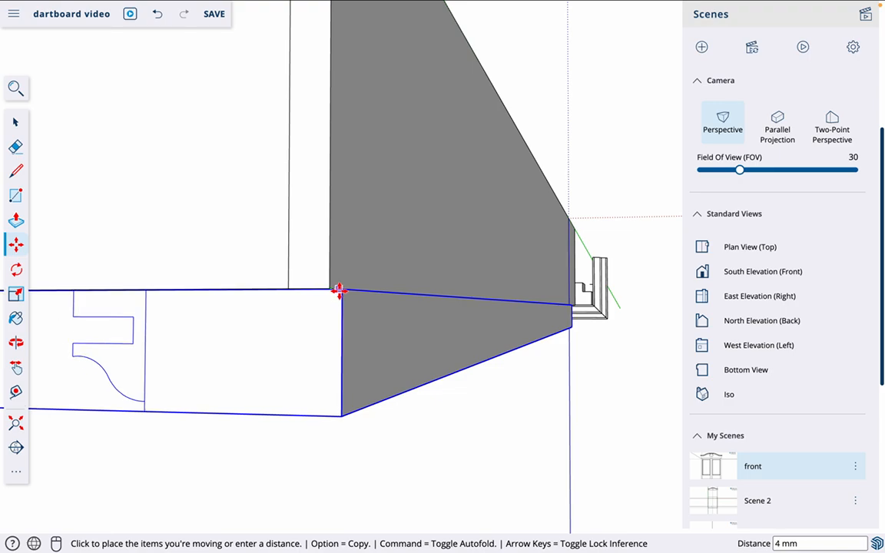
pyautogui.click(339, 289)
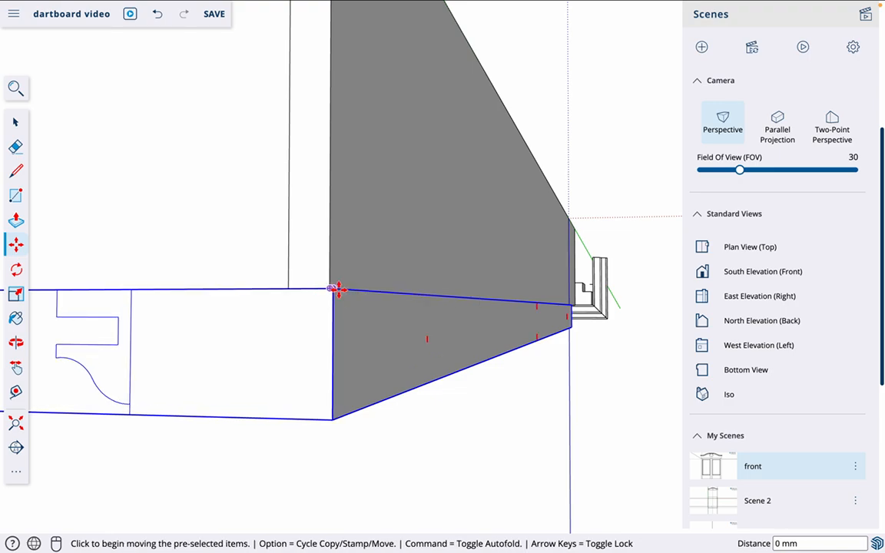
pyautogui.scroll(-5, 338, 290)
pyautogui.scroll(10, 347, 301)
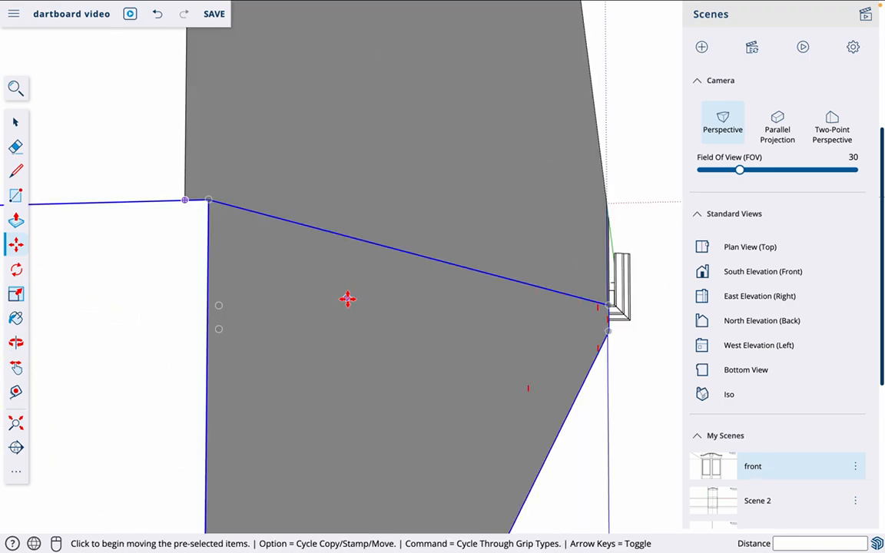
pyautogui.click(209, 200)
pyautogui.click(185, 201)
pyautogui.scroll(2, 369, 261)
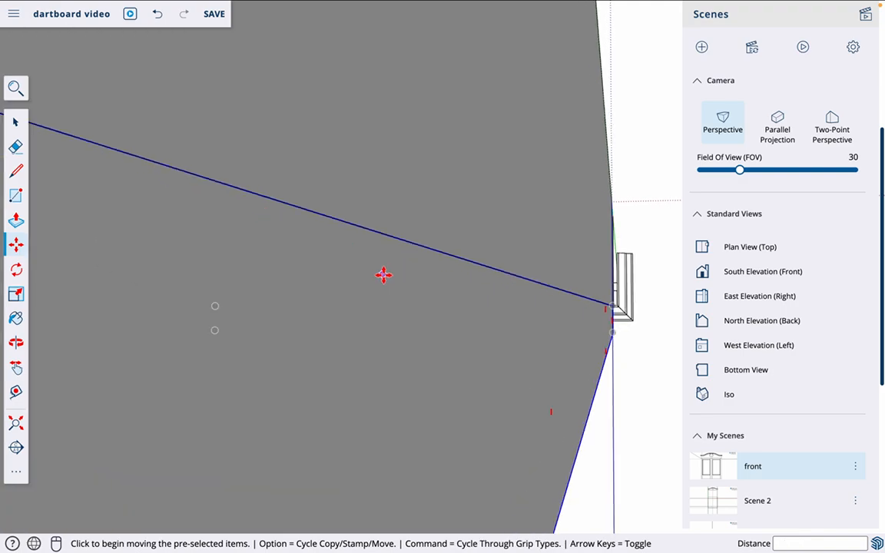
# - Examine from below how the two doors meet at the middle of the cabinet
pyautogui.scroll(-8, 383, 270)
pyautogui.scroll(-8, 388, 266)
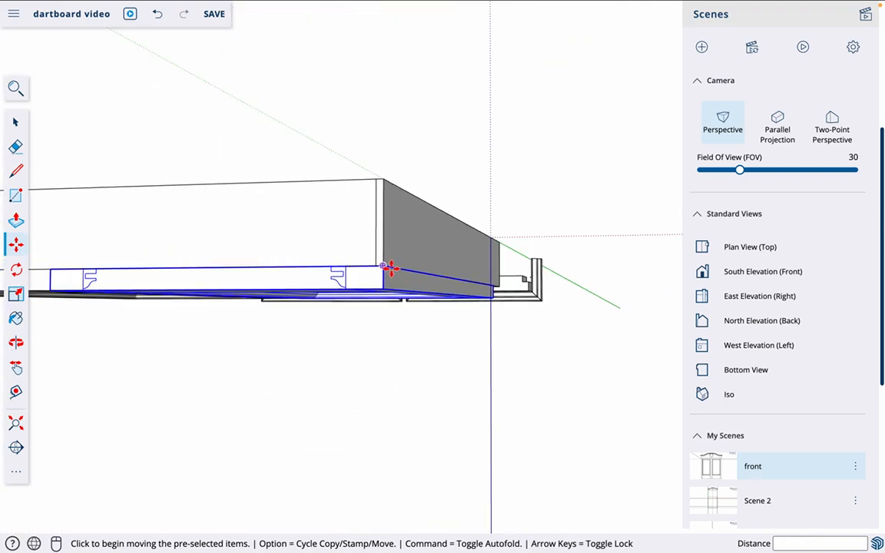
pyautogui.scroll(10, 259, 283)
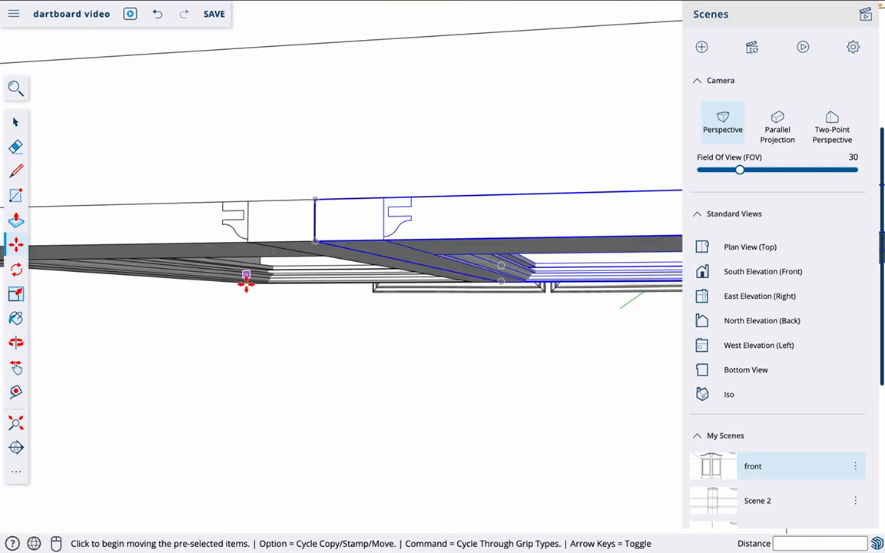
pyautogui.scroll(-5, 292, 228)
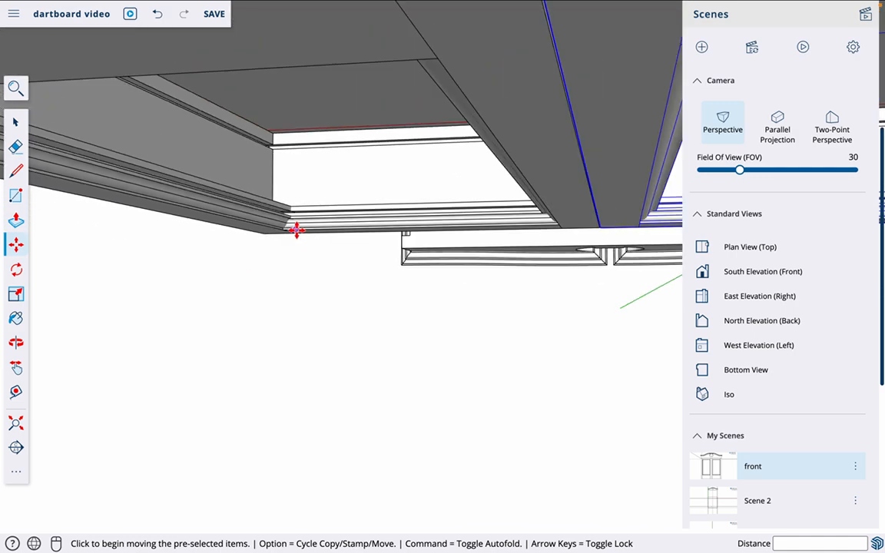
pyautogui.scroll(1, 352, 100)
pyautogui.scroll(3, 353, 100)
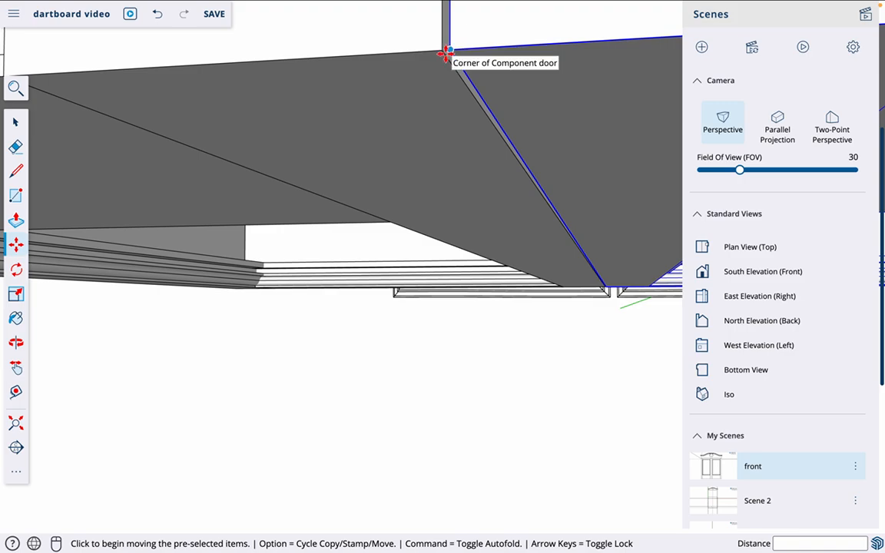
pyautogui.scroll(-6, 484, 300)
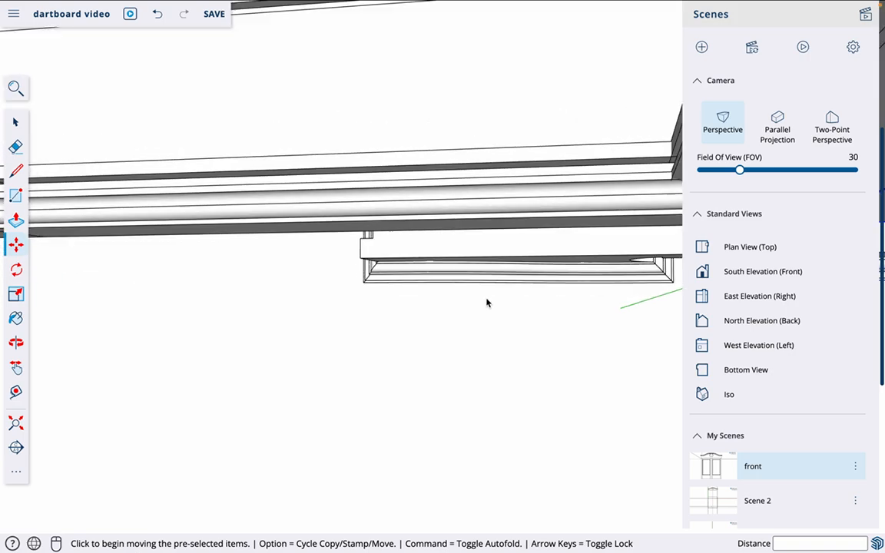
# - Move the right door about 1 mm by its lower outer back corner onto the matching front corner of the cabinet's right side
pyautogui.moveTo(202, 246); pyautogui.dragTo(435, 277, button='middle')
pyautogui.scroll(10, 434, 280)
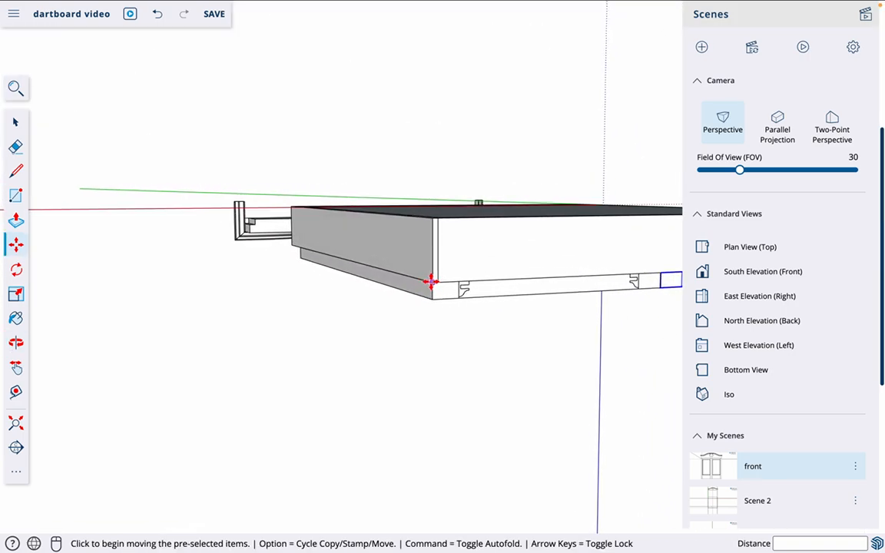
pyautogui.press('space')
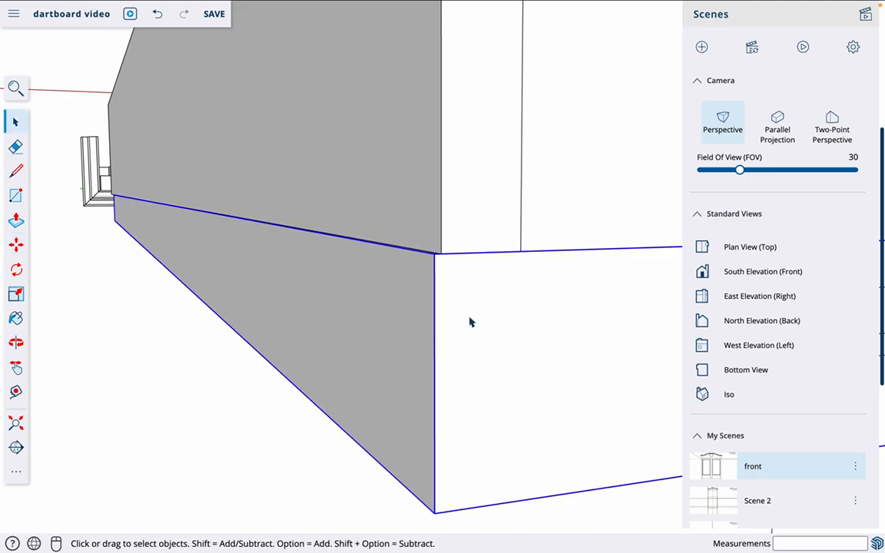
pyautogui.press('m')
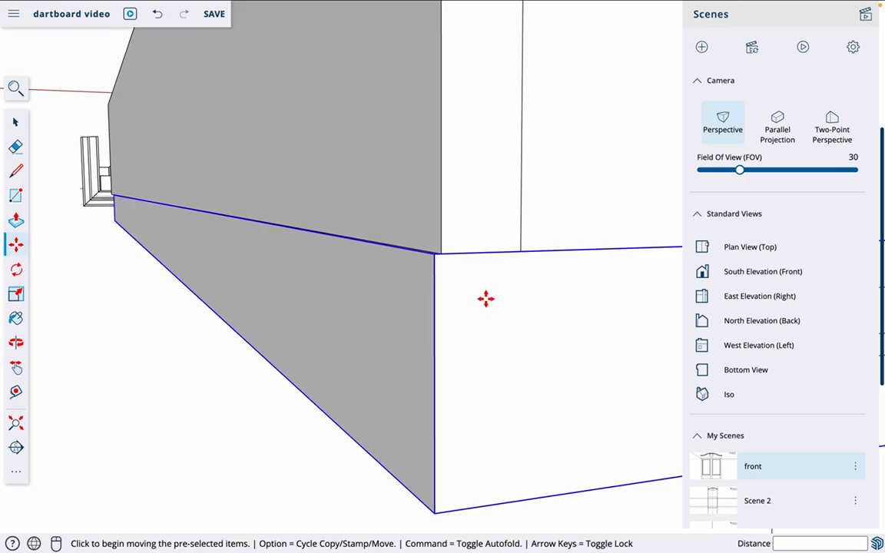
pyautogui.click(435, 252)
pyautogui.click(440, 252)
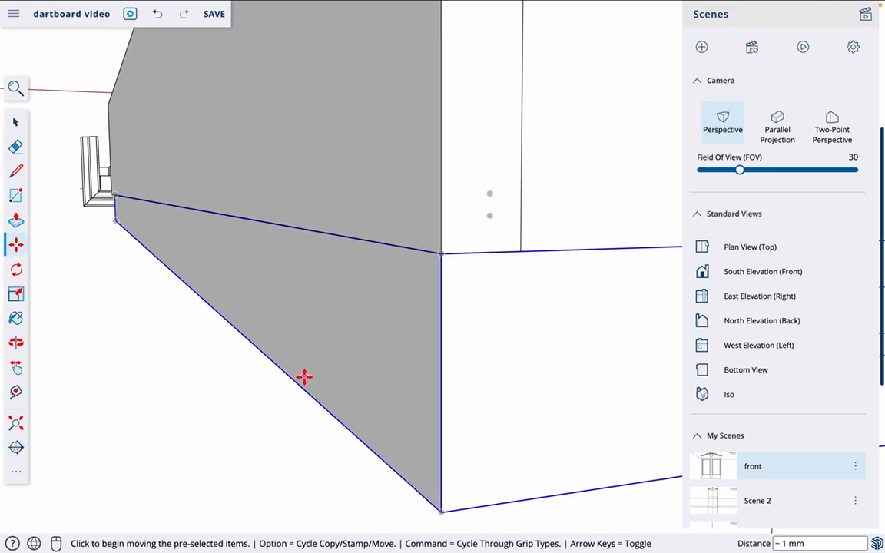
# - Show the saved front scene and clear the selection of the right door
pyautogui.click(714, 460)
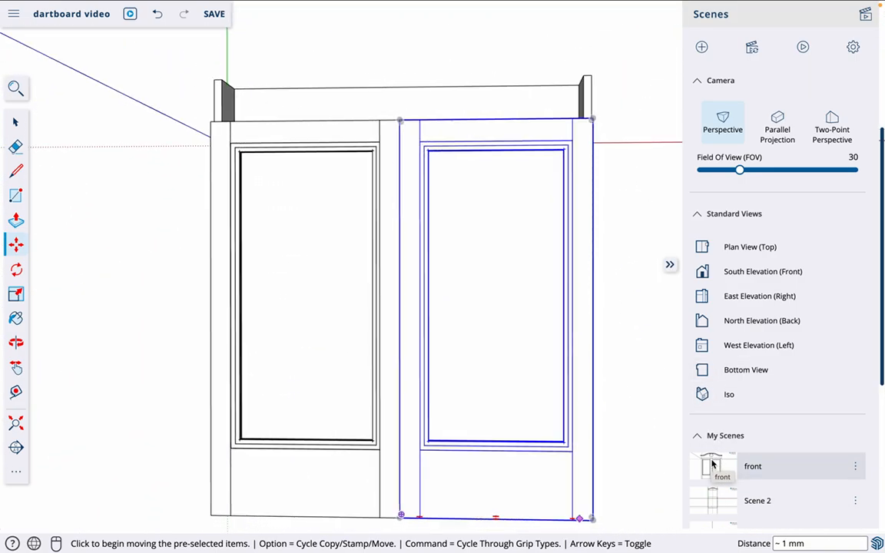
pyautogui.press('space')
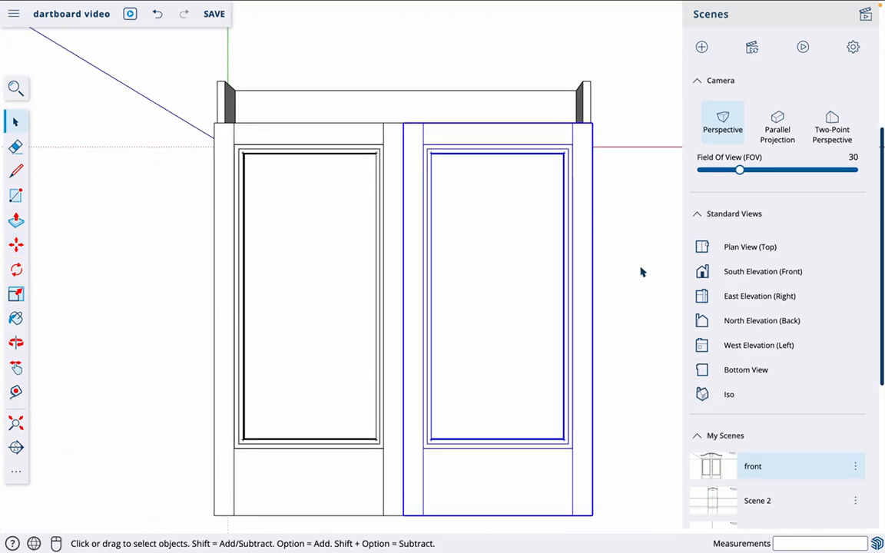
pyautogui.click(640, 271)
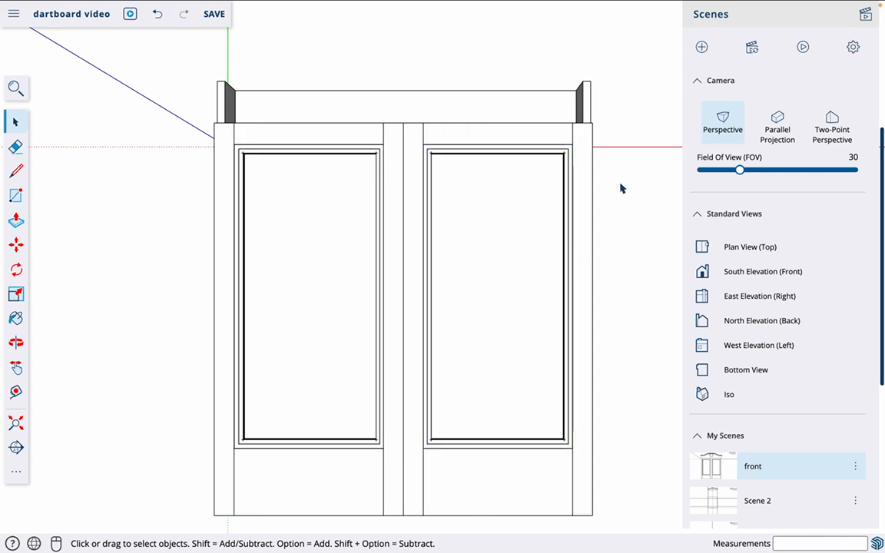
# - Select the curved pediment group above the cabinet and unlock it in its entity properties
pyautogui.press('o')
pyautogui.moveTo(622, 150); pyautogui.dragTo(621, 162)
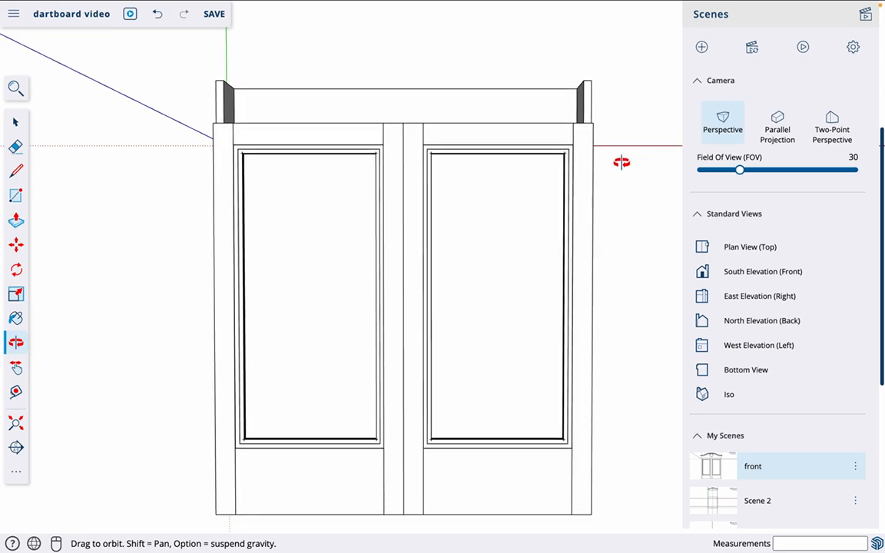
pyautogui.press('space')
pyautogui.scroll(2, 440, 196)
pyautogui.scroll(-8, 453, 197)
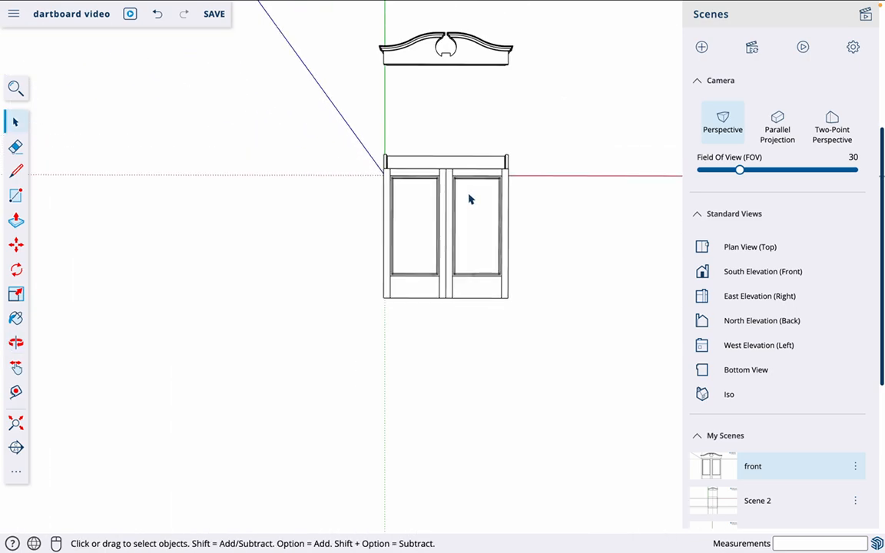
pyautogui.scroll(5, 448, 80)
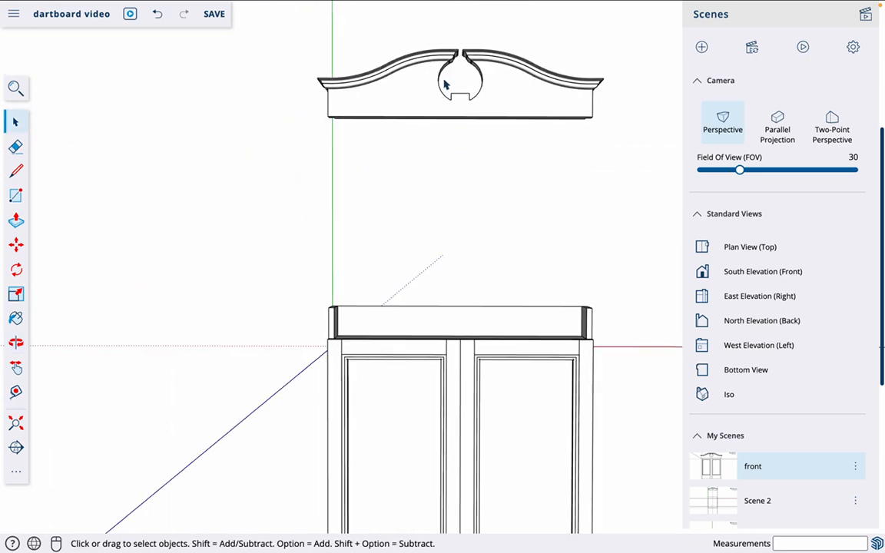
pyautogui.click(397, 98)
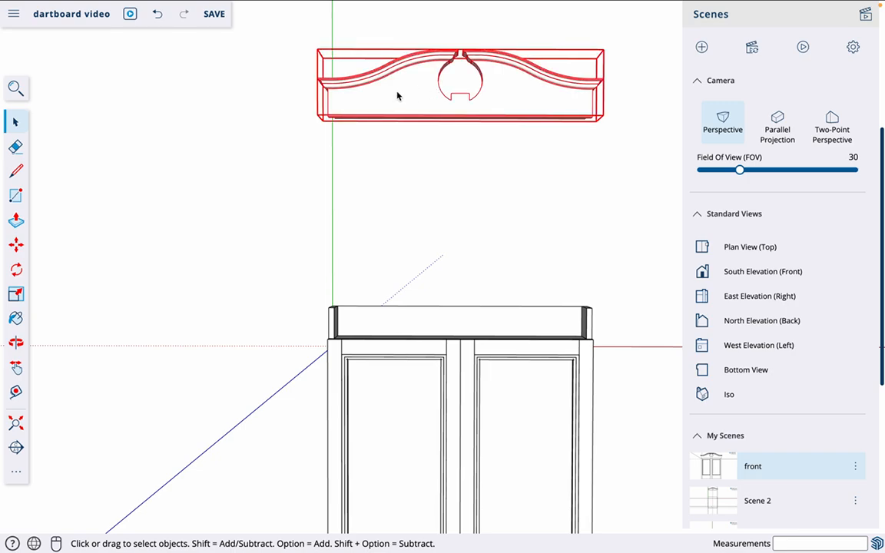
pyautogui.click(775, 22)
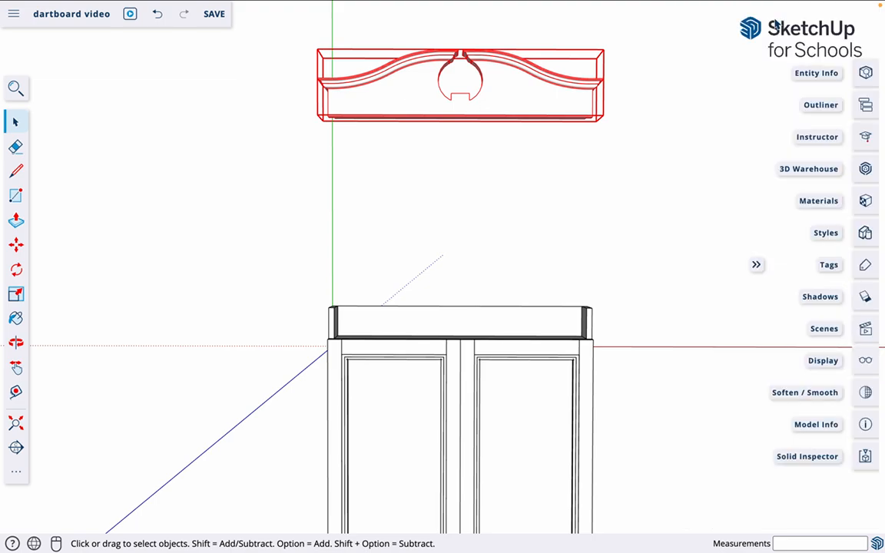
pyautogui.click(867, 74)
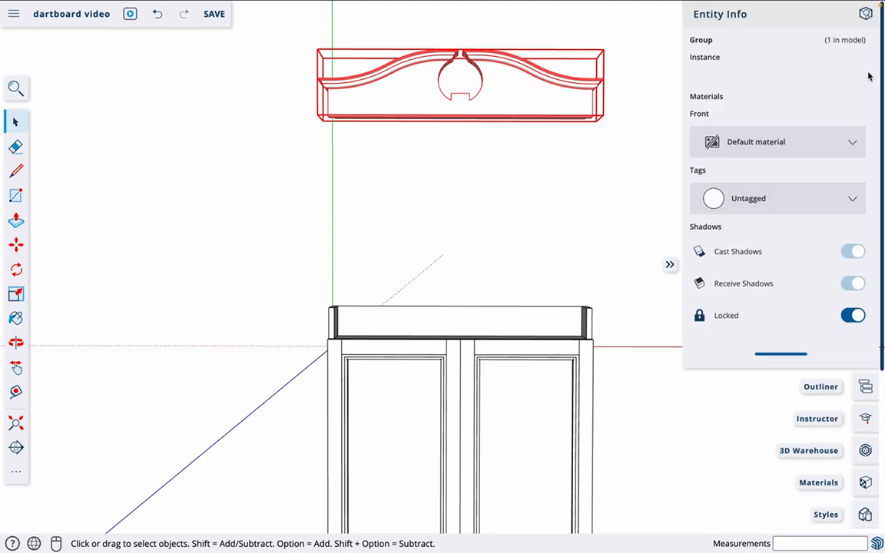
pyautogui.click(853, 316)
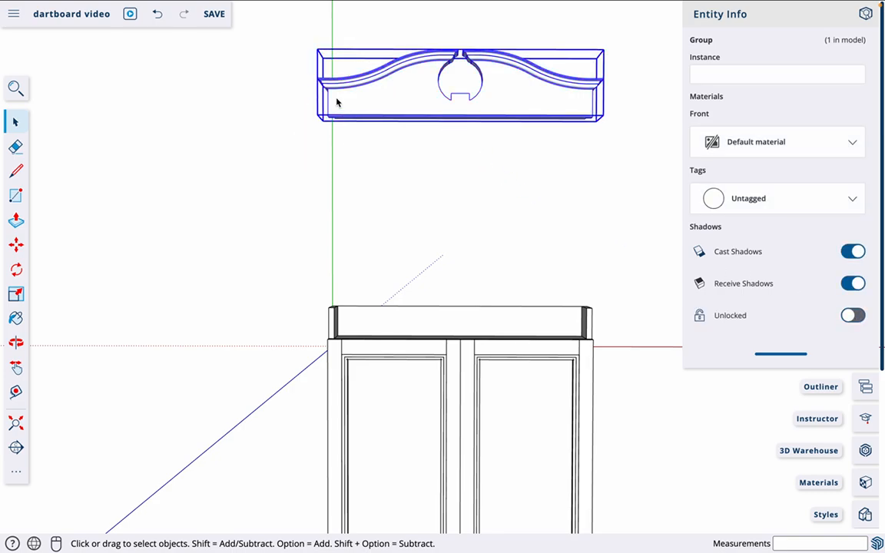
# - Move the pediment down about 488 mm by the notch corner at its lower left end onto the cabinet left side's inner corner above the doors
pyautogui.scroll(2, 333, 130)
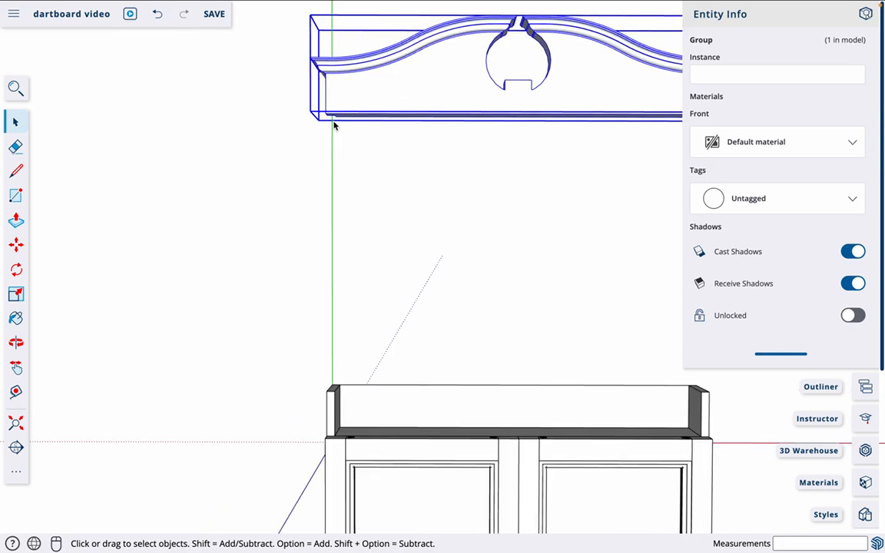
pyautogui.scroll(3, 353, 175)
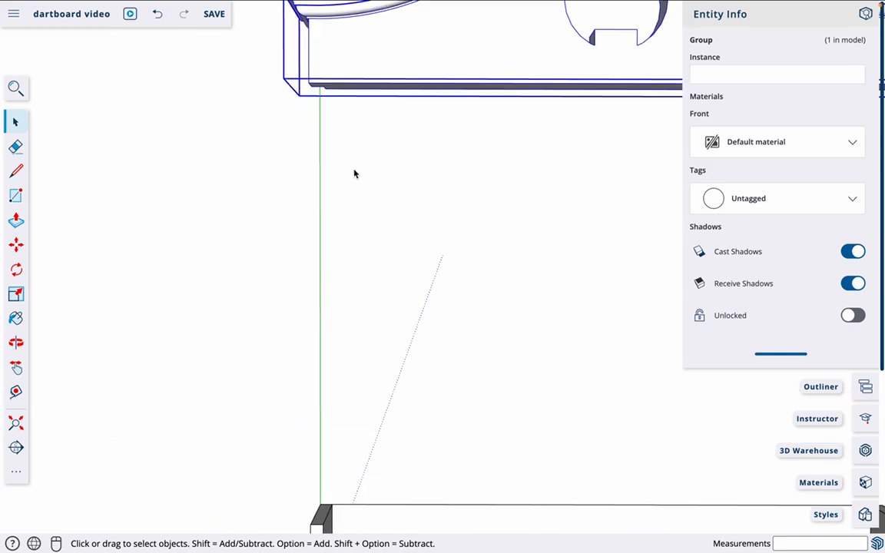
pyautogui.press('m')
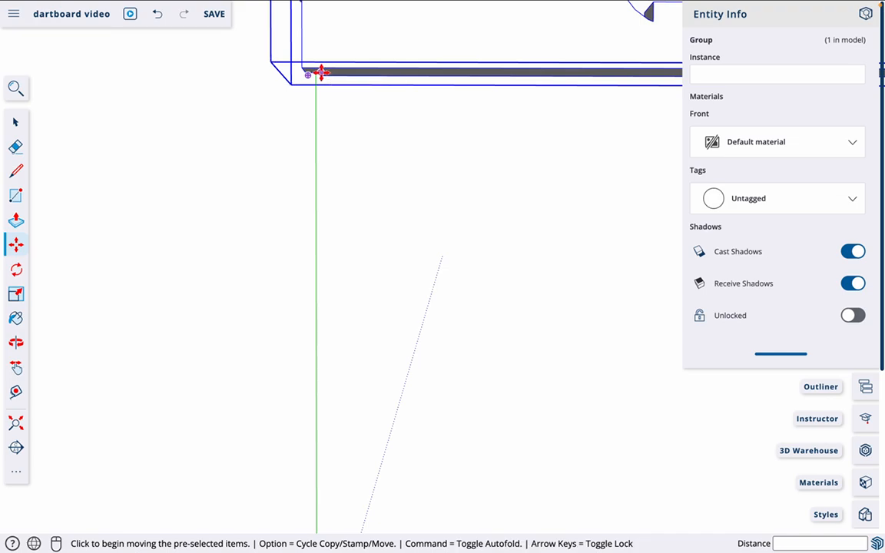
pyautogui.scroll(-1, 317, 71)
pyautogui.scroll(5, 319, 71)
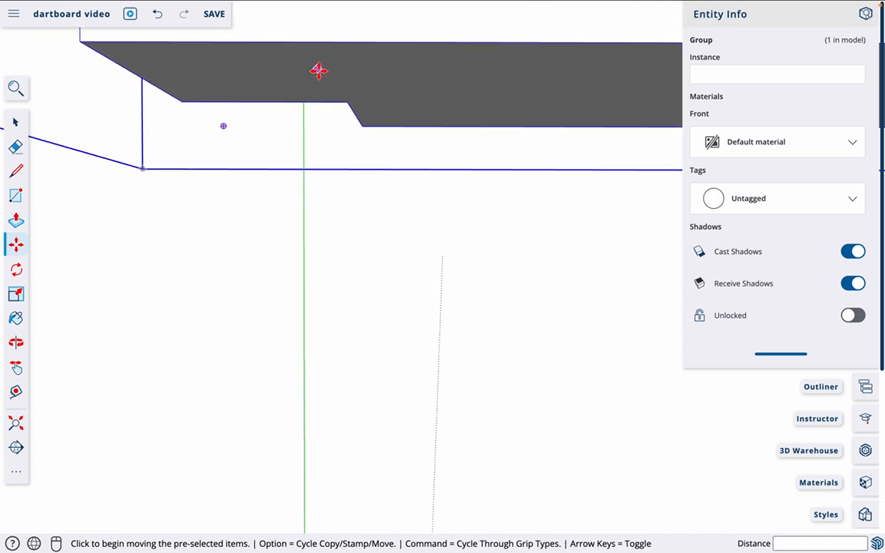
pyautogui.click(347, 102)
pyautogui.scroll(-4, 340, 185)
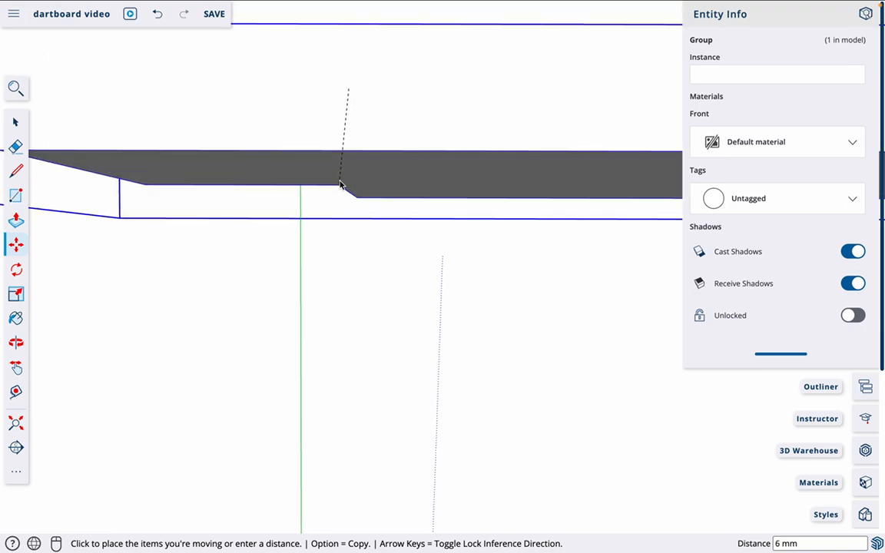
pyautogui.scroll(-6, 345, 173)
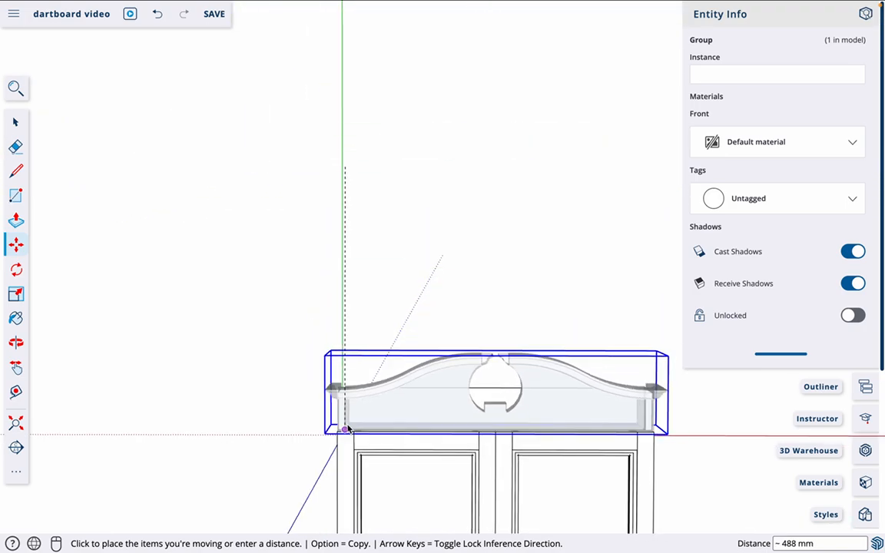
pyautogui.scroll(-3, 346, 421)
pyautogui.scroll(6, 348, 421)
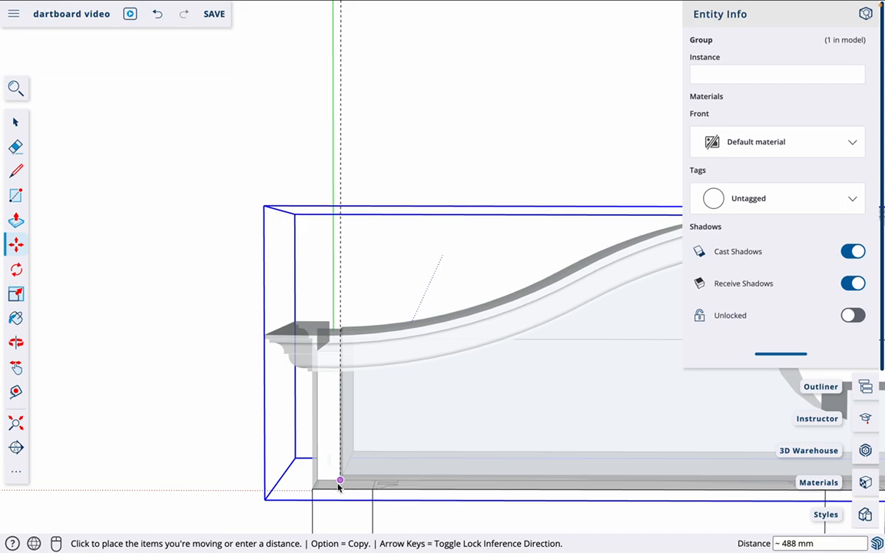
pyautogui.click(338, 485)
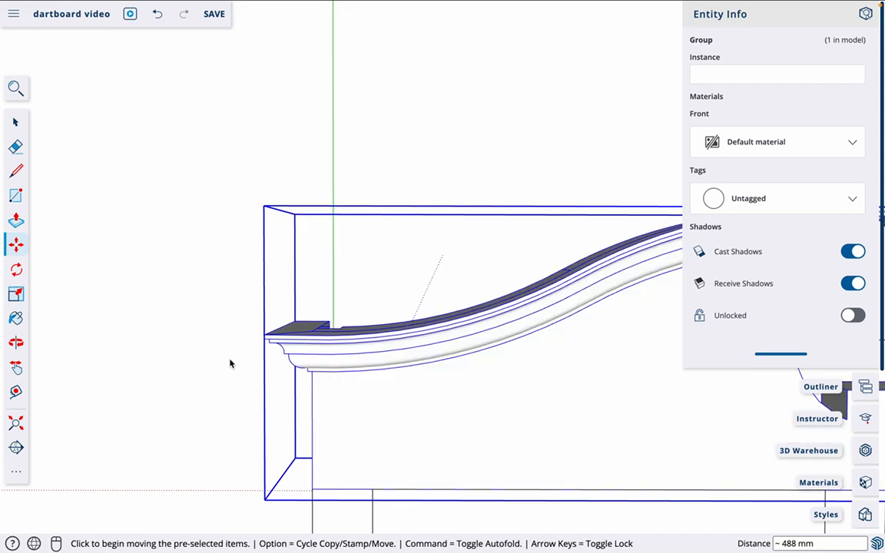
# - Open the pediment group and push/pull the left side moulding's end face 18 mm to the cabinet side's back corner
pyautogui.scroll(-6, 235, 361)
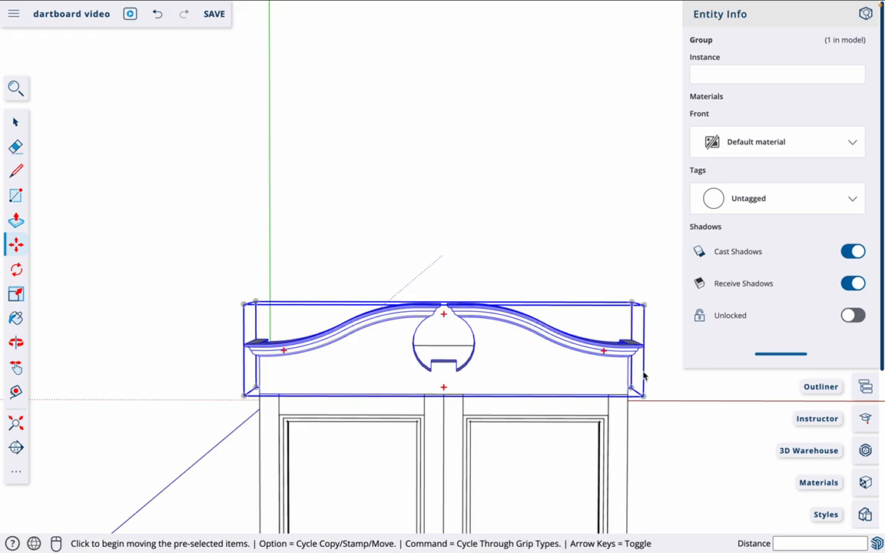
pyautogui.scroll(5, 632, 391)
pyautogui.scroll(-6, 617, 398)
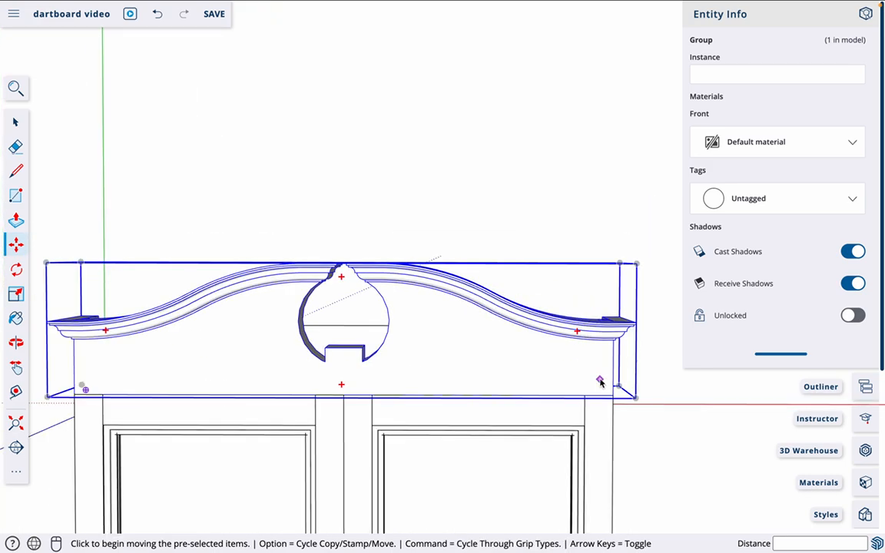
pyautogui.moveTo(196, 356); pyautogui.dragTo(509, 446, button='middle')
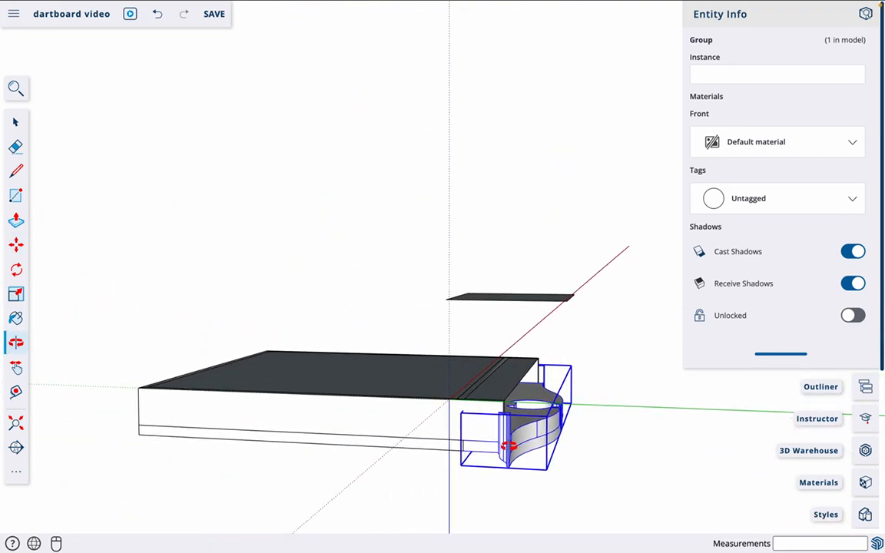
pyautogui.scroll(5, 503, 407)
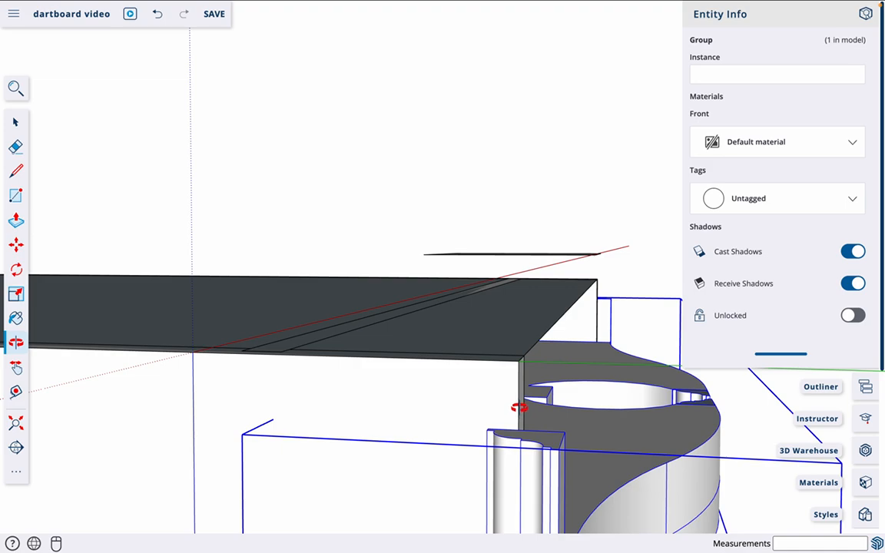
pyautogui.press('space')
pyautogui.press('p')
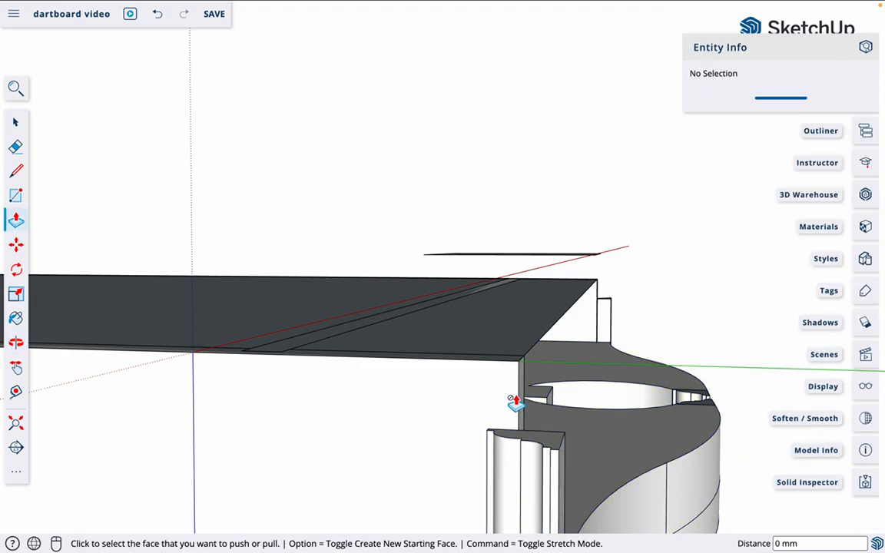
pyautogui.press('space')
pyautogui.doubleClick(594, 450)
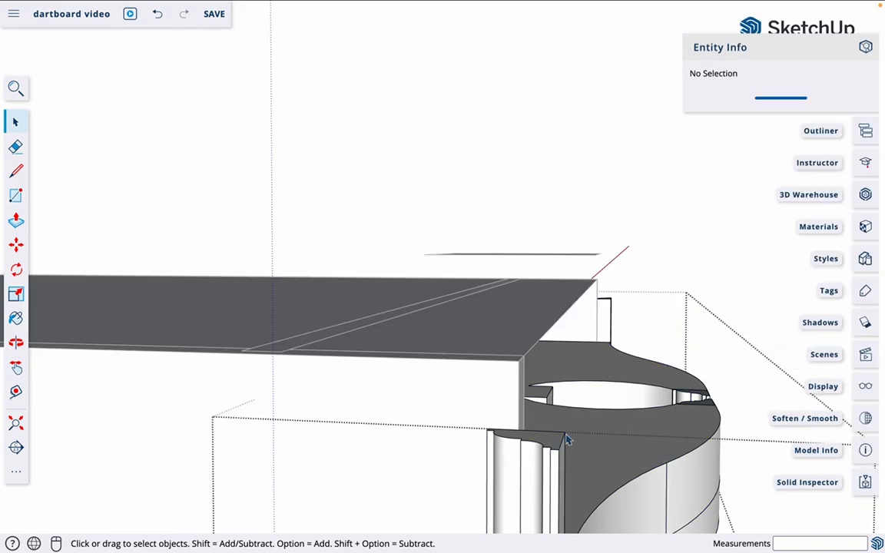
pyautogui.press('p')
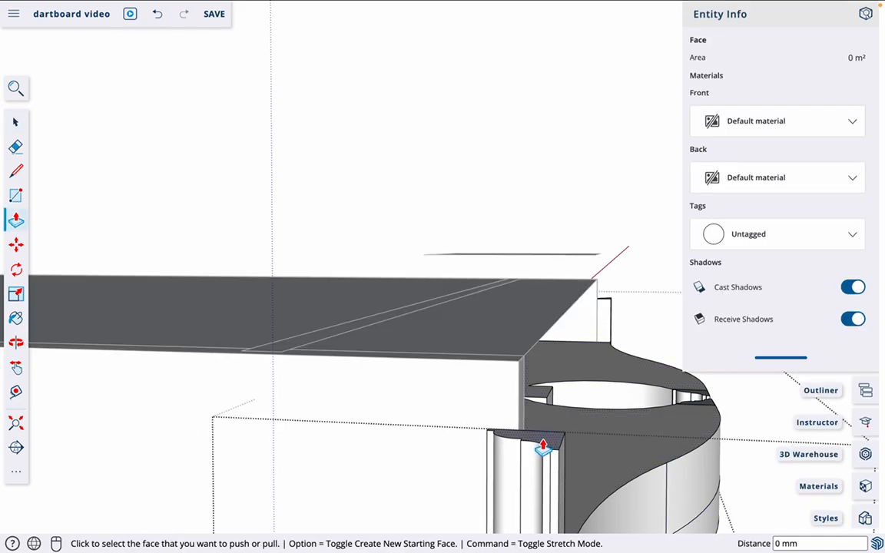
pyautogui.click(521, 446)
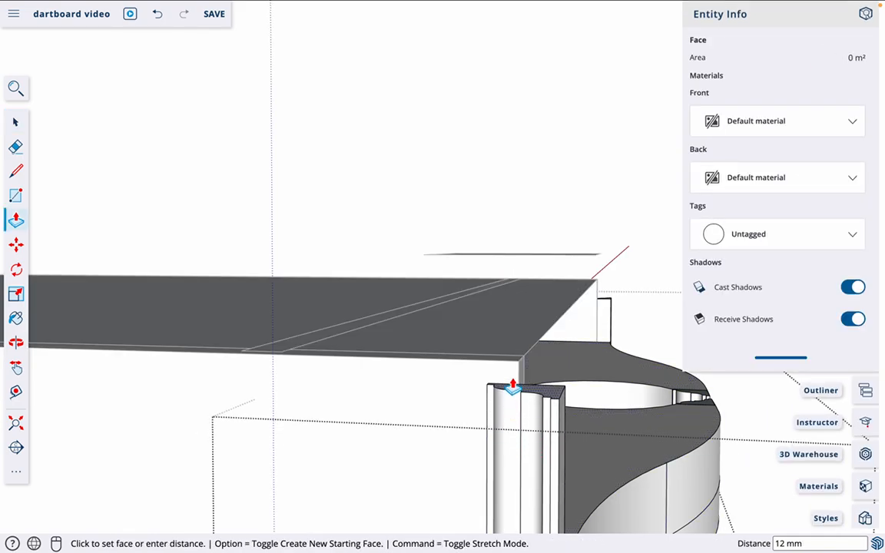
pyautogui.click(514, 373)
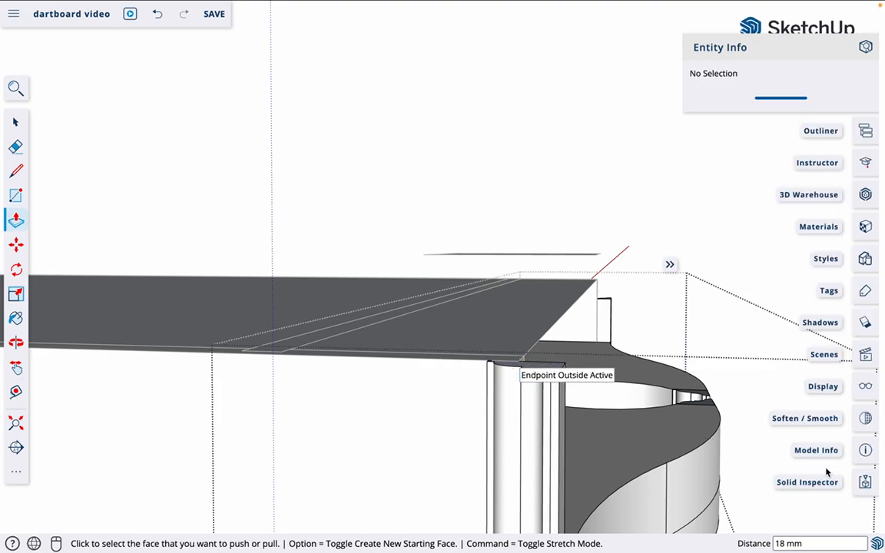
# - Push/pull the end face of the pediment's right side moulding flush with the back of the cabinet
pyautogui.press('o')
pyautogui.moveTo(601, 201); pyautogui.dragTo(443, 378)
pyautogui.moveTo(443, 378); pyautogui.dragTo(10, 201, button='middle')
pyautogui.moveTo(758, 407); pyautogui.dragTo(301, 445, button='middle')
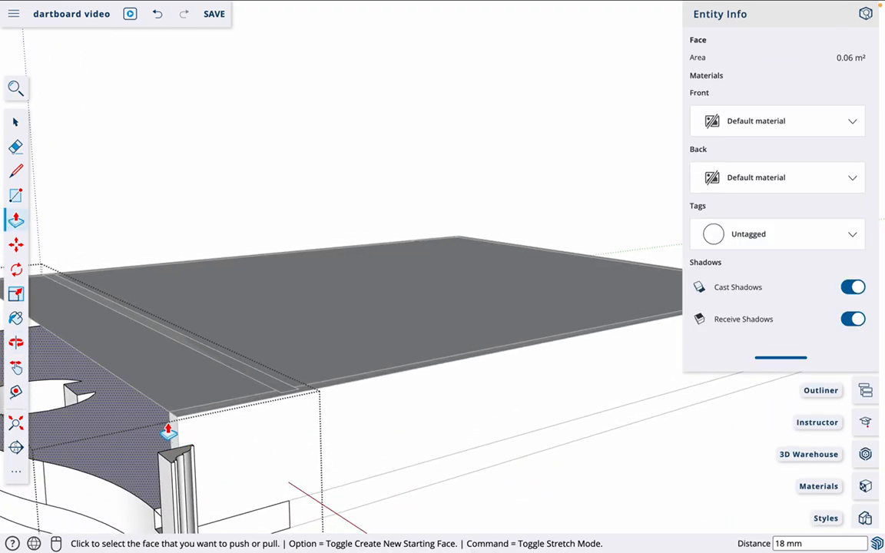
pyautogui.click(174, 460)
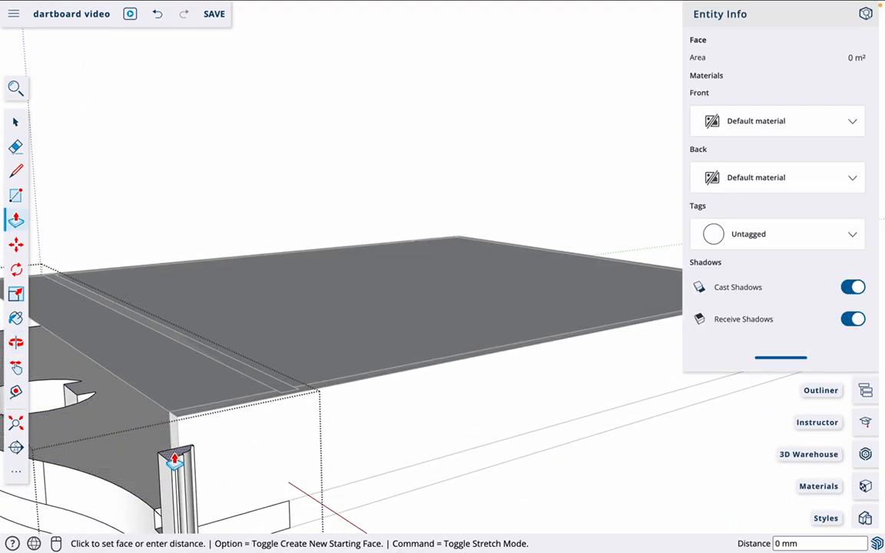
pyautogui.click(193, 421)
pyautogui.click(172, 457)
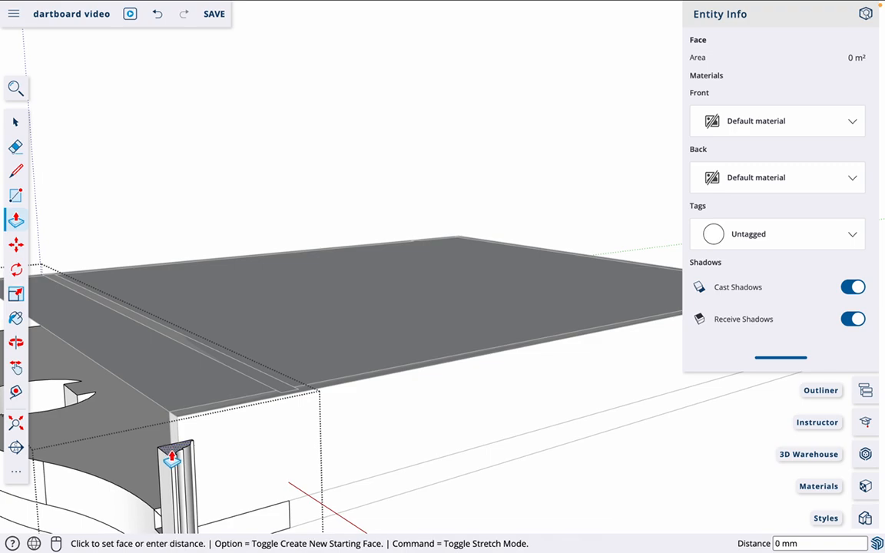
pyautogui.click(258, 408)
pyautogui.press('space')
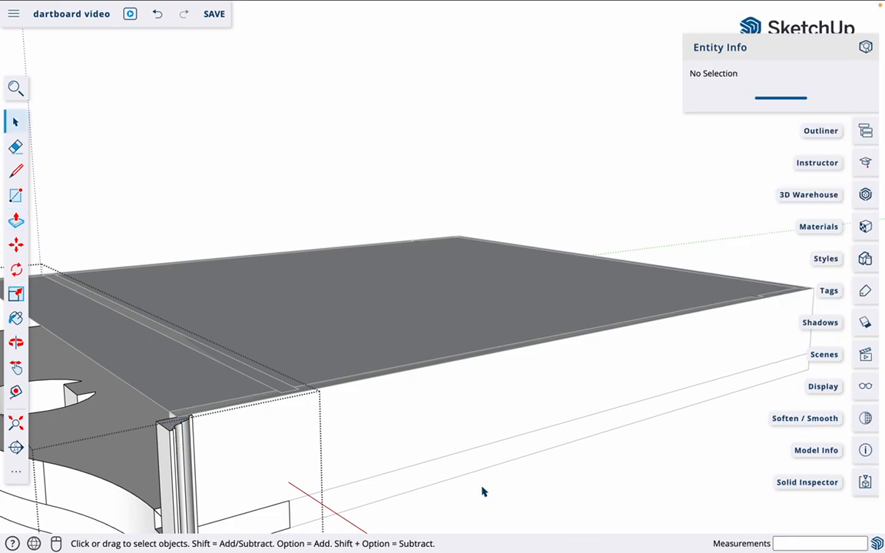
# - Open the cabinet's right side component and extend its upper end face 12 mm to the midpoint on the pediment's moulding
pyautogui.moveTo(127, 451); pyautogui.dragTo(494, 467, button='middle')
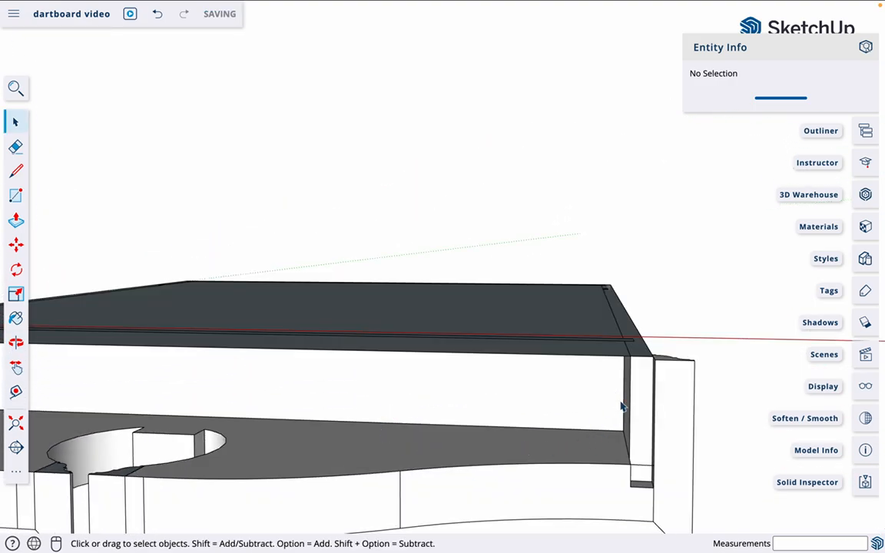
pyautogui.scroll(4, 623, 407)
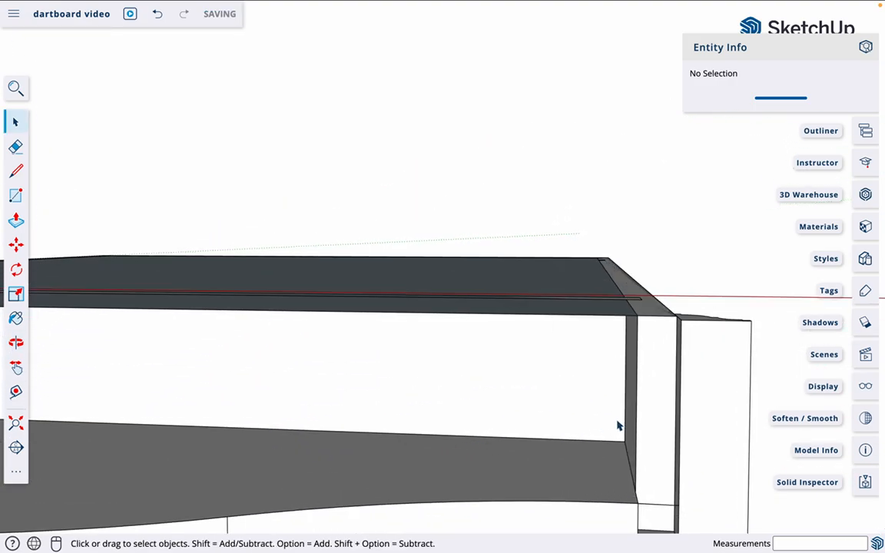
pyautogui.scroll(-4, 615, 421)
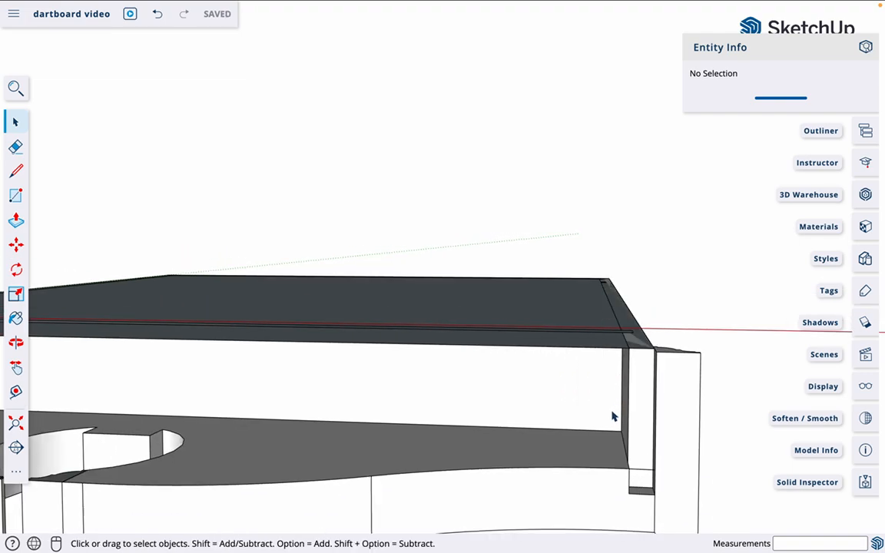
pyautogui.scroll(-1, 611, 417)
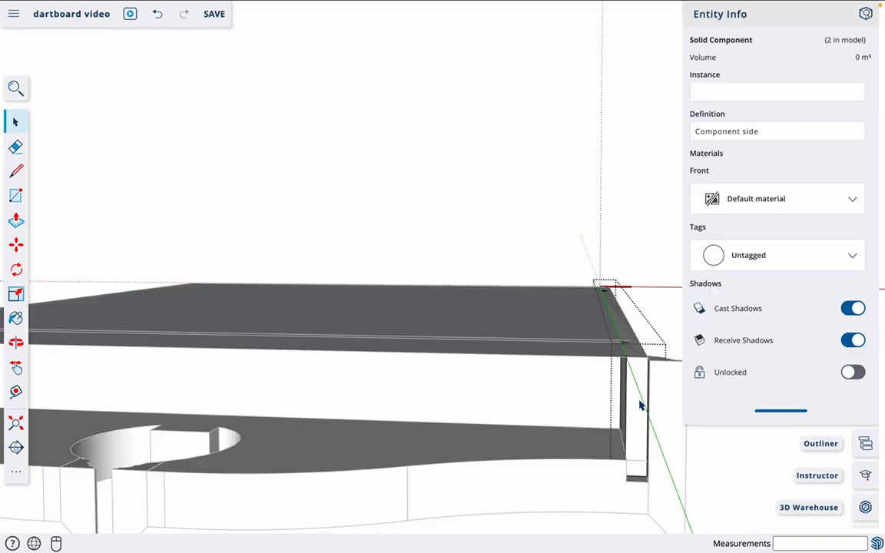
pyautogui.doubleClick(640, 405)
pyautogui.press('p')
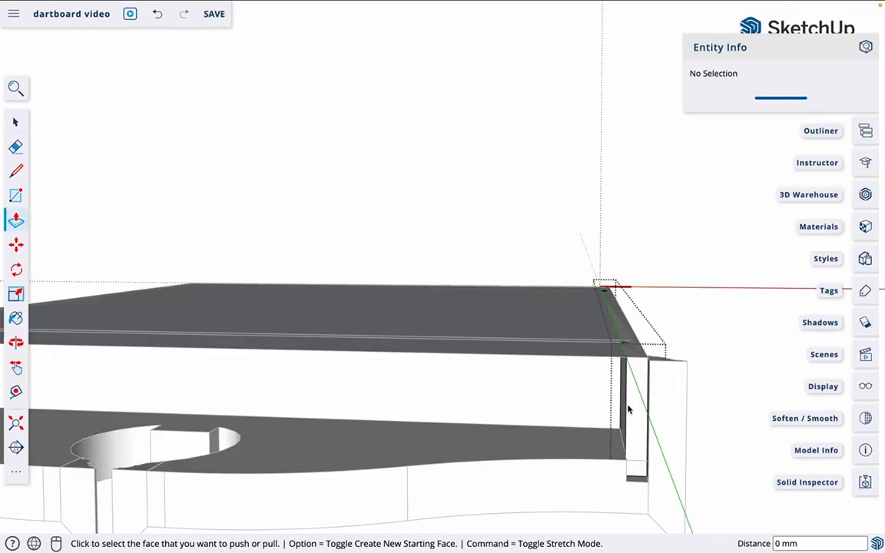
pyautogui.click(630, 414)
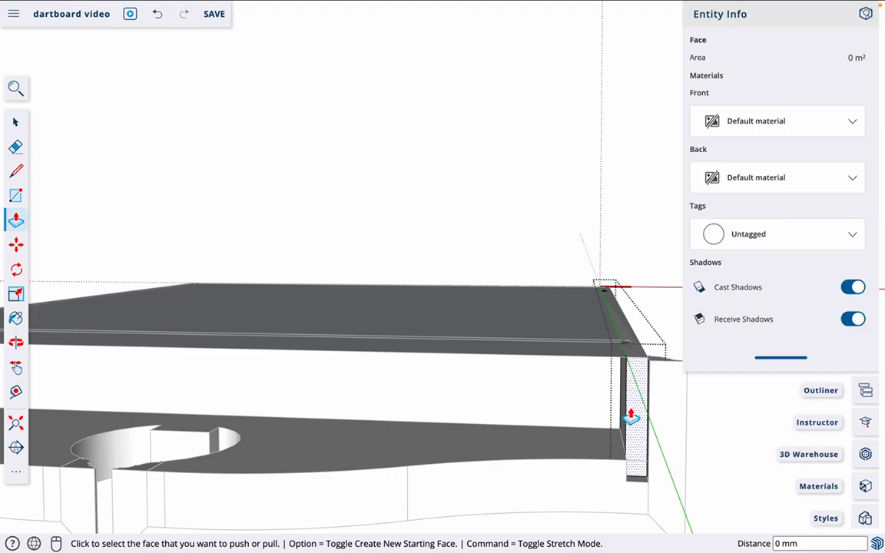
pyautogui.click(665, 365)
# - Inspect both extended cabinet sides and the doors from the front, and close the side component
pyautogui.scroll(2, 184, 378)
pyautogui.scroll(-5, 276, 376)
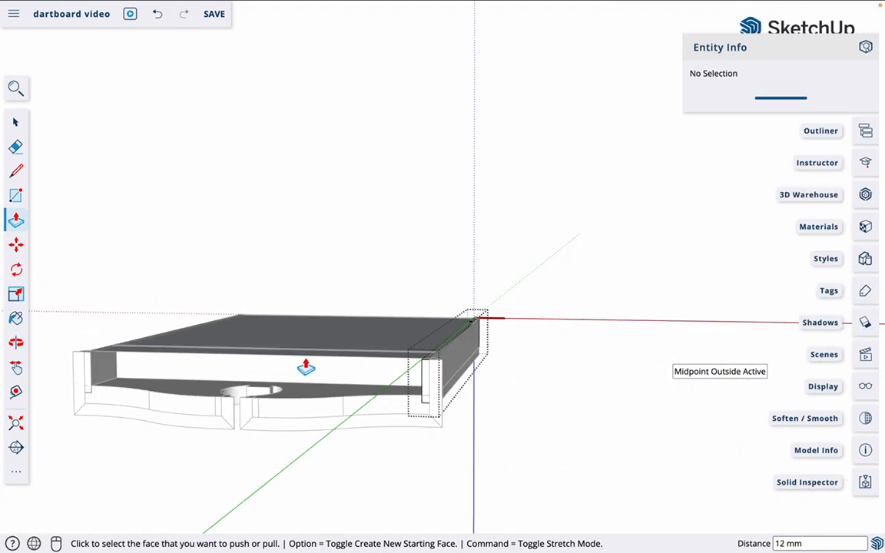
pyautogui.scroll(2, 80, 359)
pyautogui.scroll(4, 80, 359)
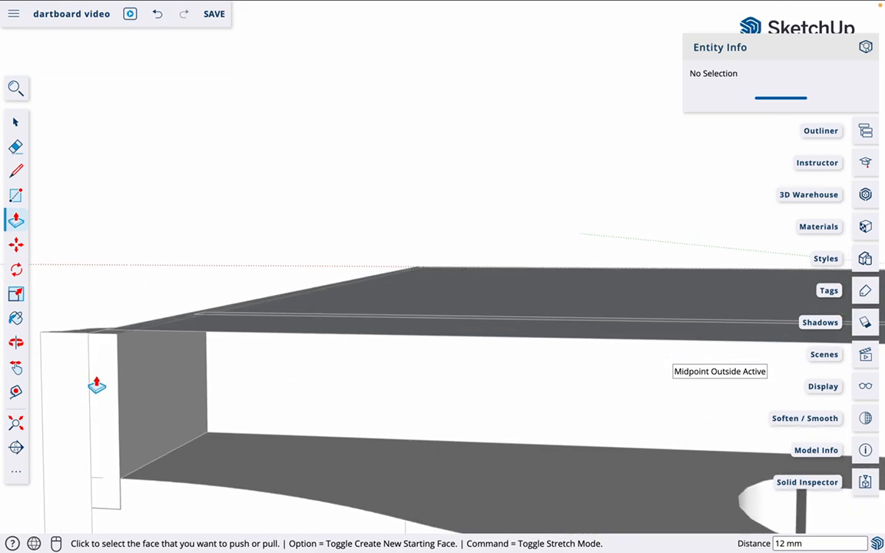
pyautogui.scroll(-8, 97, 384)
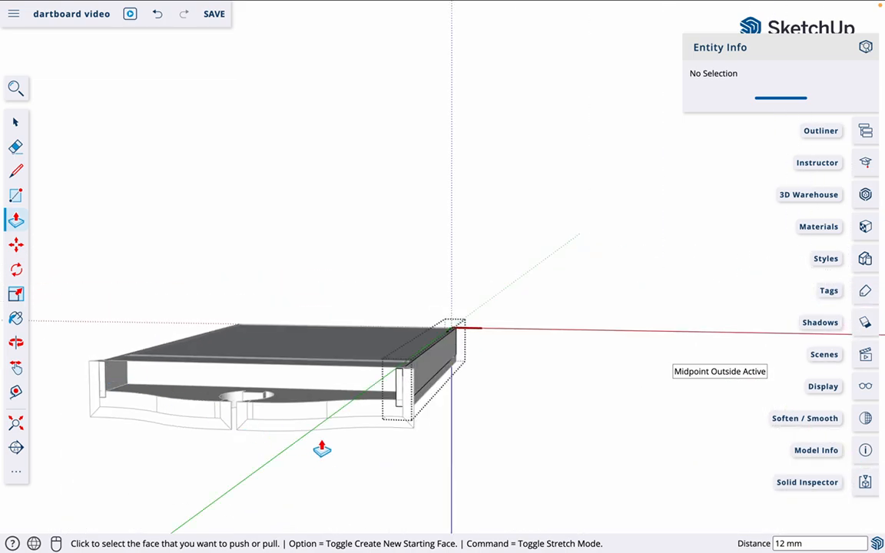
pyautogui.moveTo(330, 464); pyautogui.dragTo(399, 120, button='middle')
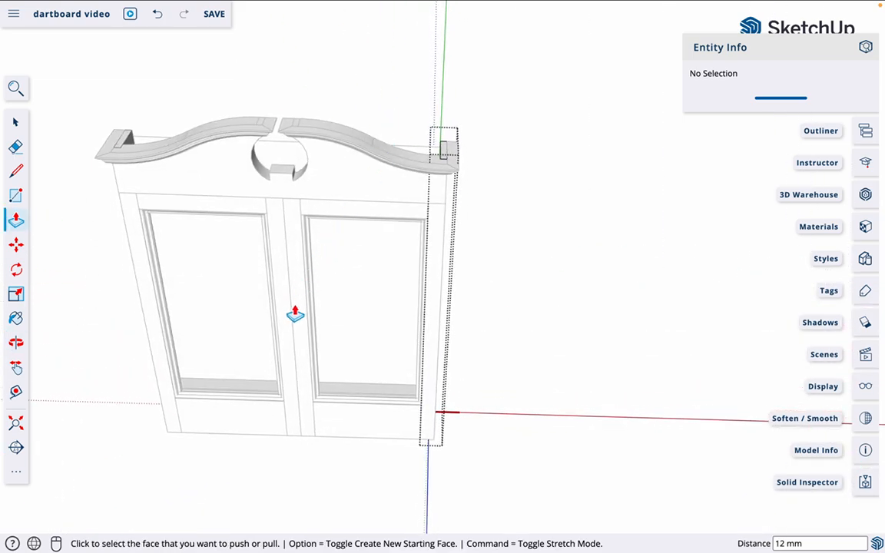
pyautogui.moveTo(294, 312); pyautogui.dragTo(253, 130, button='middle')
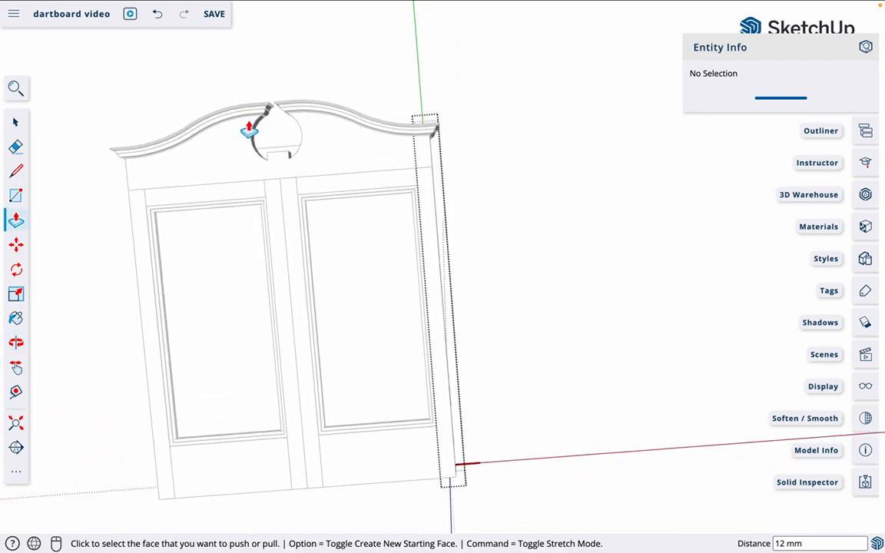
pyautogui.press('space')
pyautogui.click(556, 310)
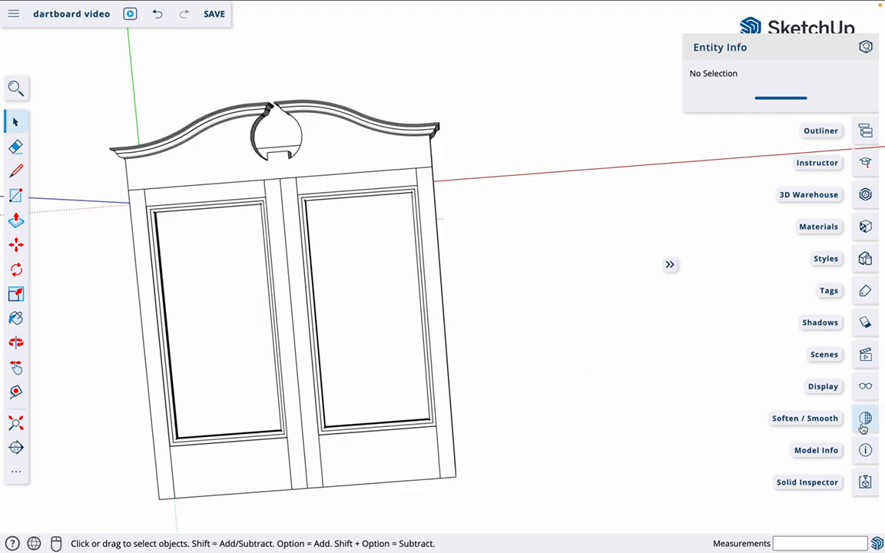
# - Review the cabinet in the saved scenes front, Scene 2, side and iso, and close the scenes list
pyautogui.click(865, 355)
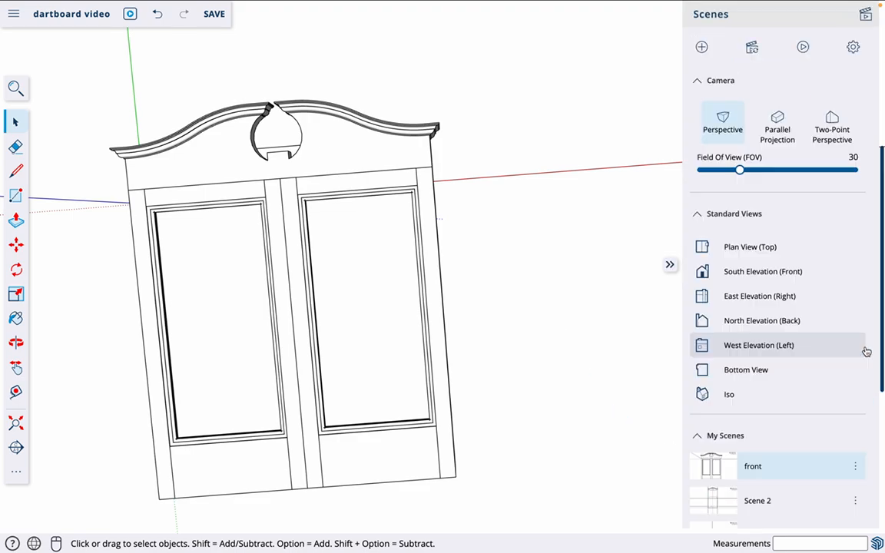
pyautogui.click(711, 468)
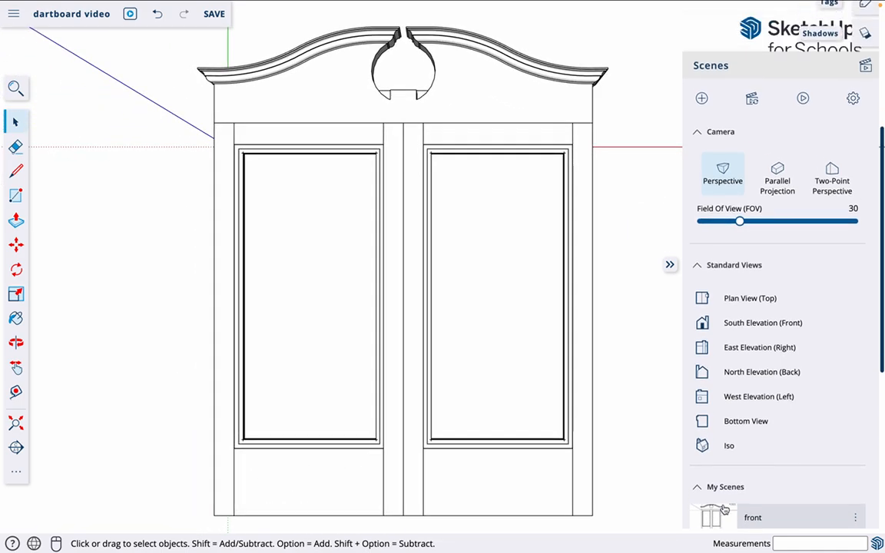
pyautogui.scroll(-3, 710, 477)
pyautogui.click(717, 398)
pyautogui.scroll(-4, 717, 397)
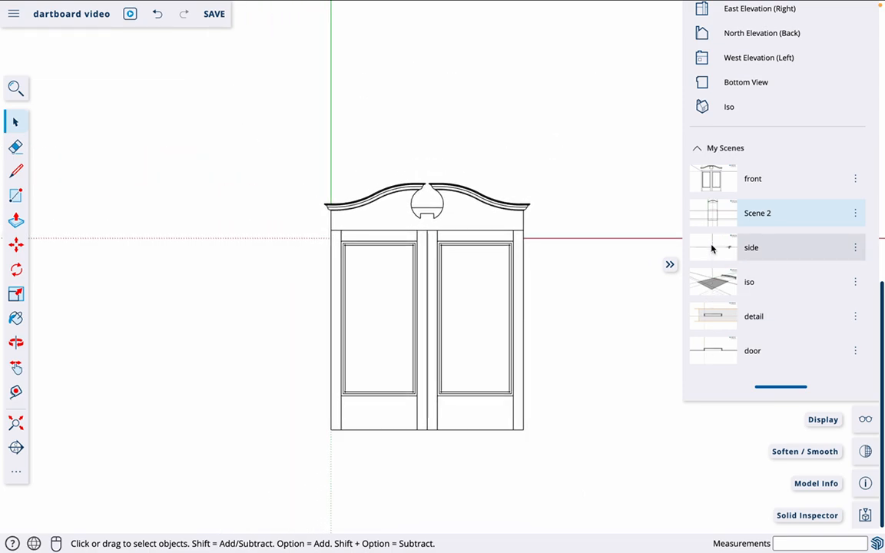
pyautogui.click(712, 248)
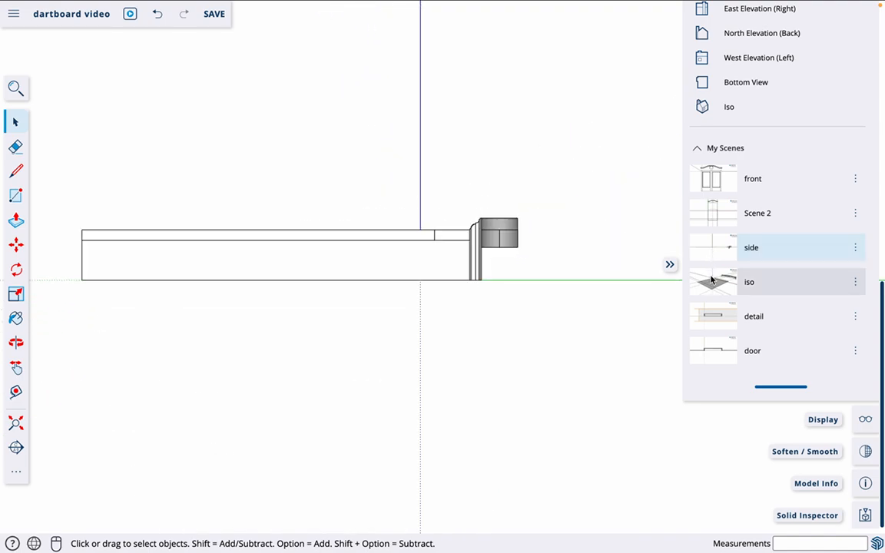
pyautogui.click(712, 283)
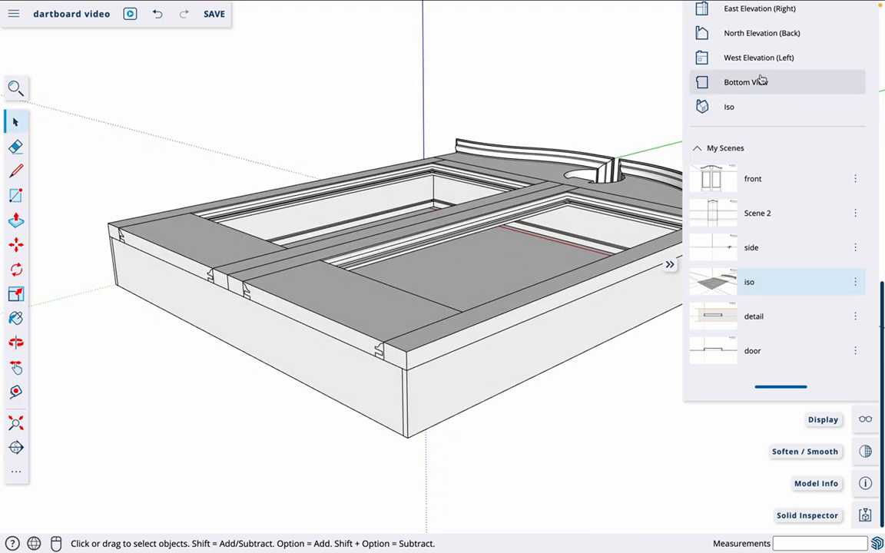
pyautogui.scroll(5, 725, 122)
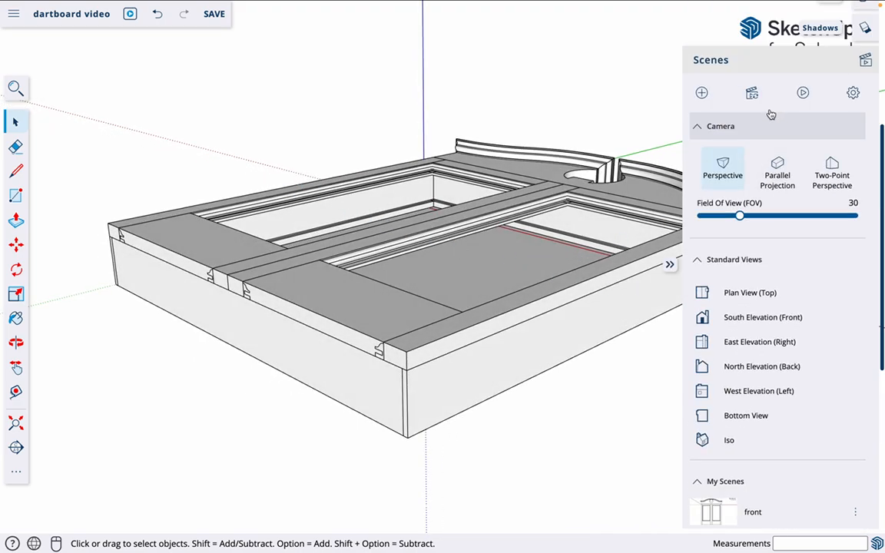
pyautogui.click(778, 68)
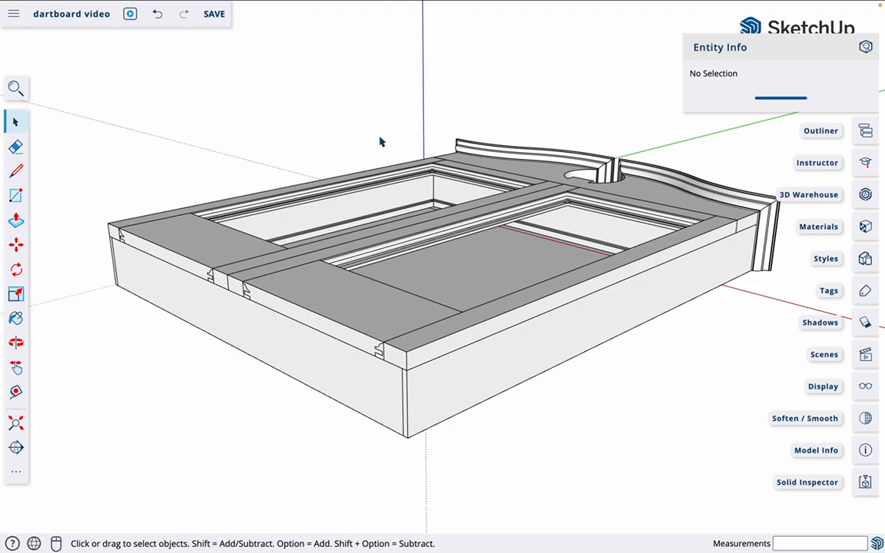
# - Update the iso scene to a higher view onto the cabinet's front, with all scene properties saved
pyautogui.moveTo(366, 89); pyautogui.dragTo(401, 263, button='middle')
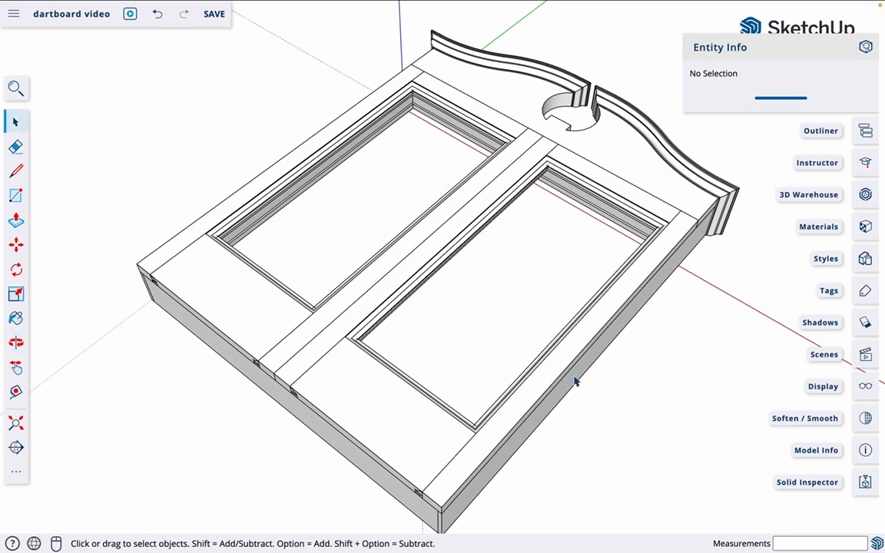
pyautogui.click(866, 358)
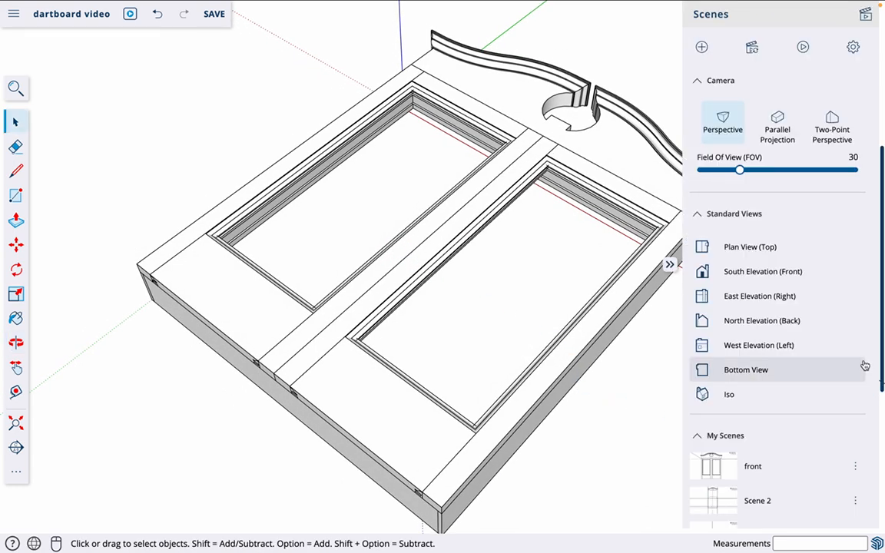
pyautogui.scroll(-5, 791, 430)
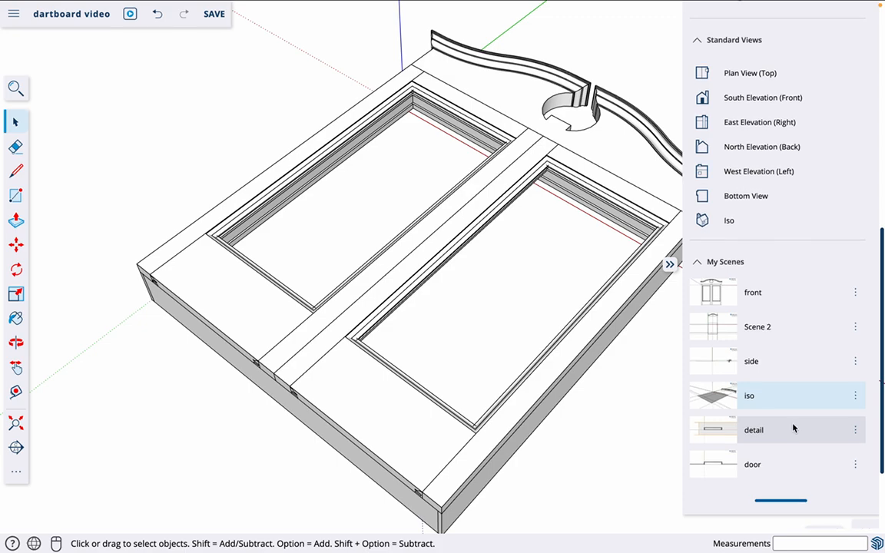
pyautogui.click(856, 396)
pyautogui.click(760, 449)
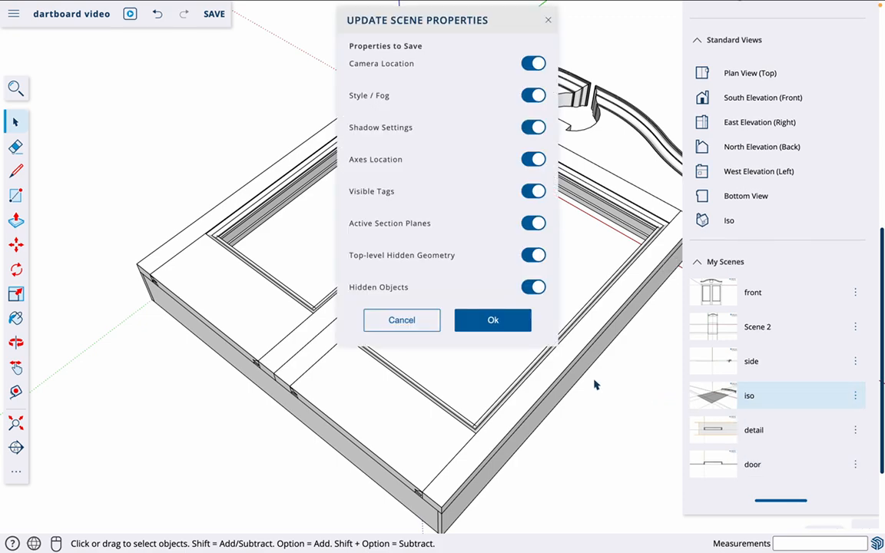
pyautogui.click(498, 322)
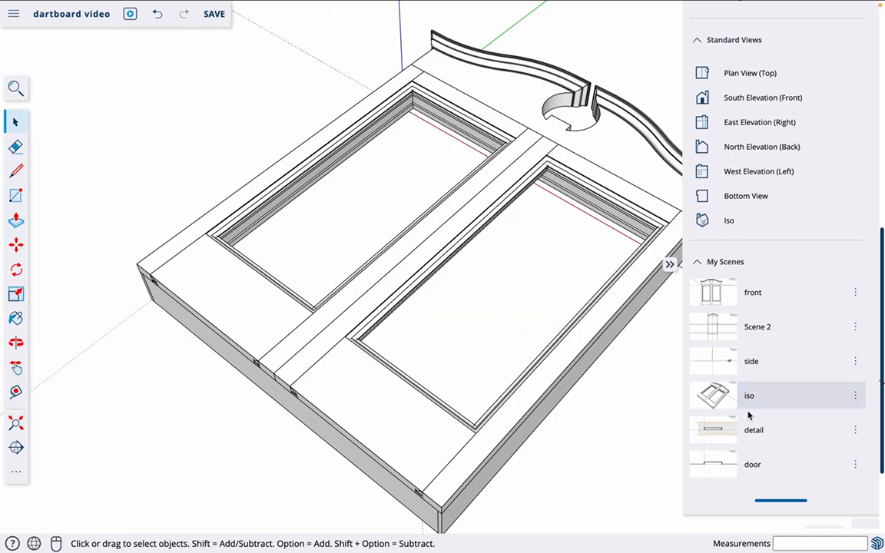
# - Review the cabinet in the saved scenes detail, door, side and front
pyautogui.click(716, 431)
pyautogui.scroll(-3, 715, 431)
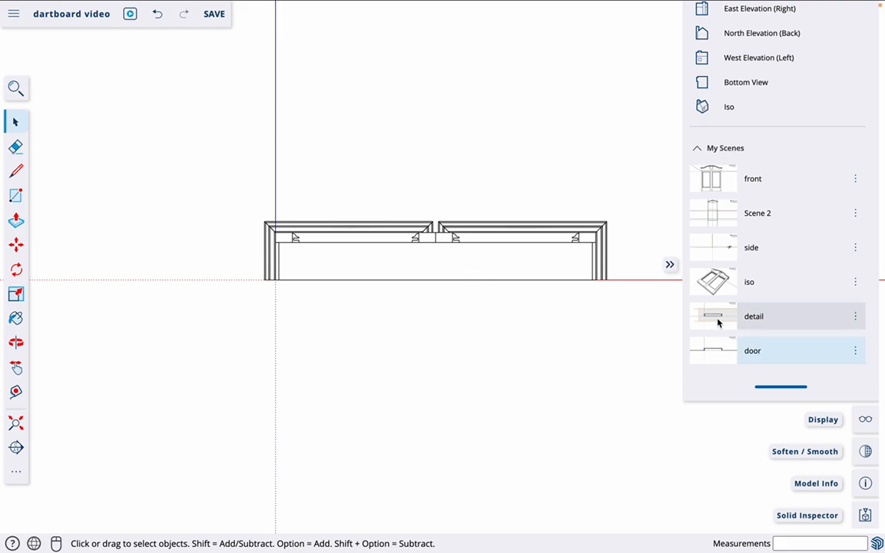
pyautogui.click(715, 353)
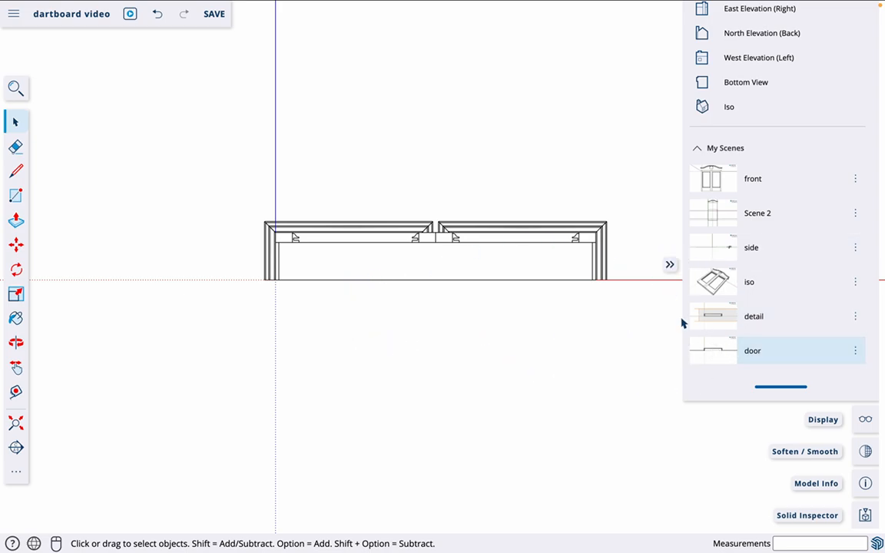
pyautogui.click(717, 249)
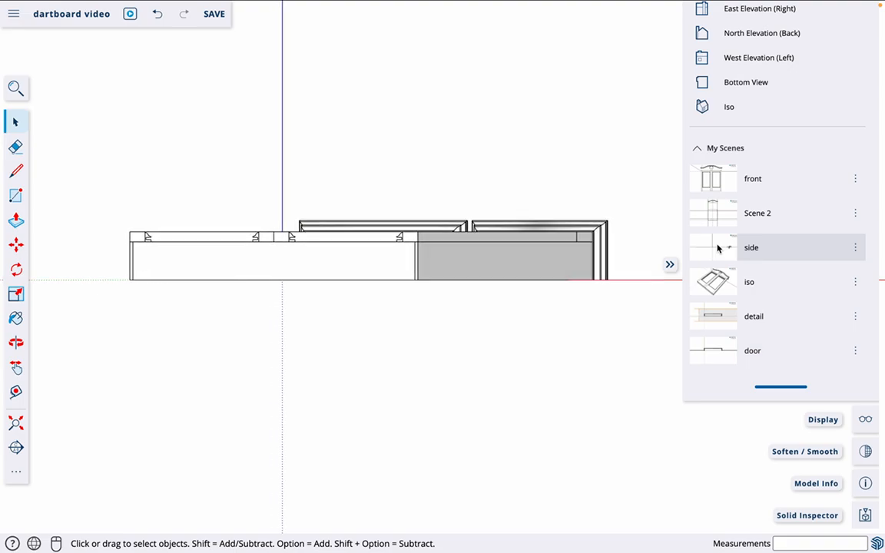
pyautogui.click(711, 182)
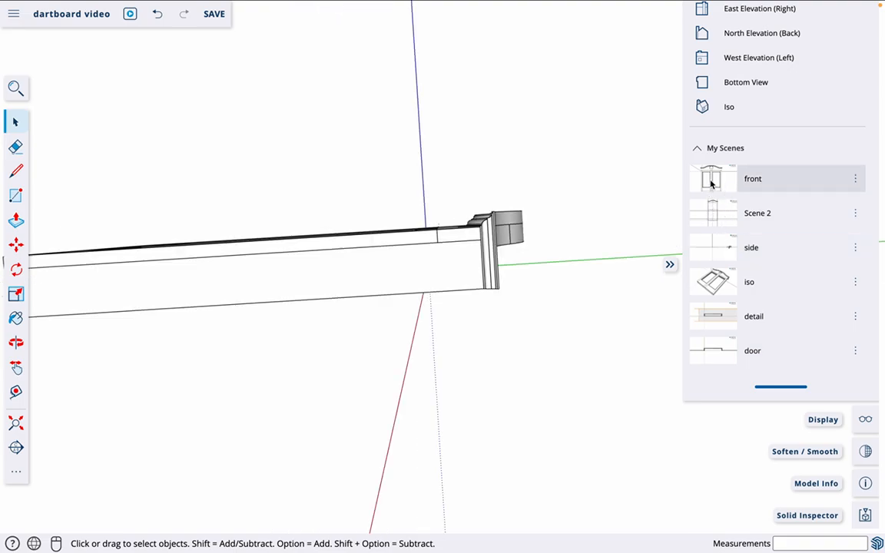